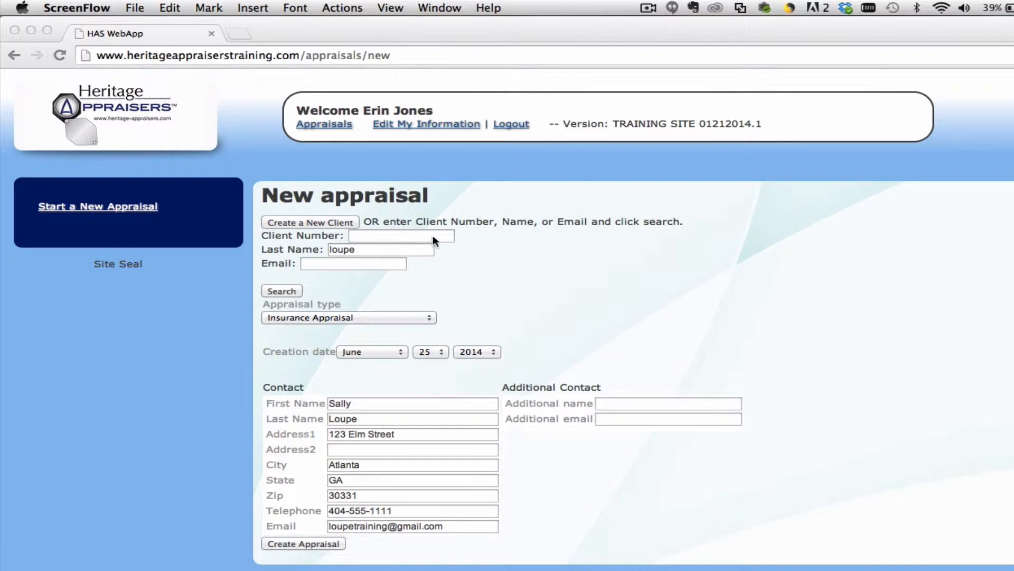
Step: Review the client's first name and additional contact fields on the new insurance appraisal form
left_click(389, 316)
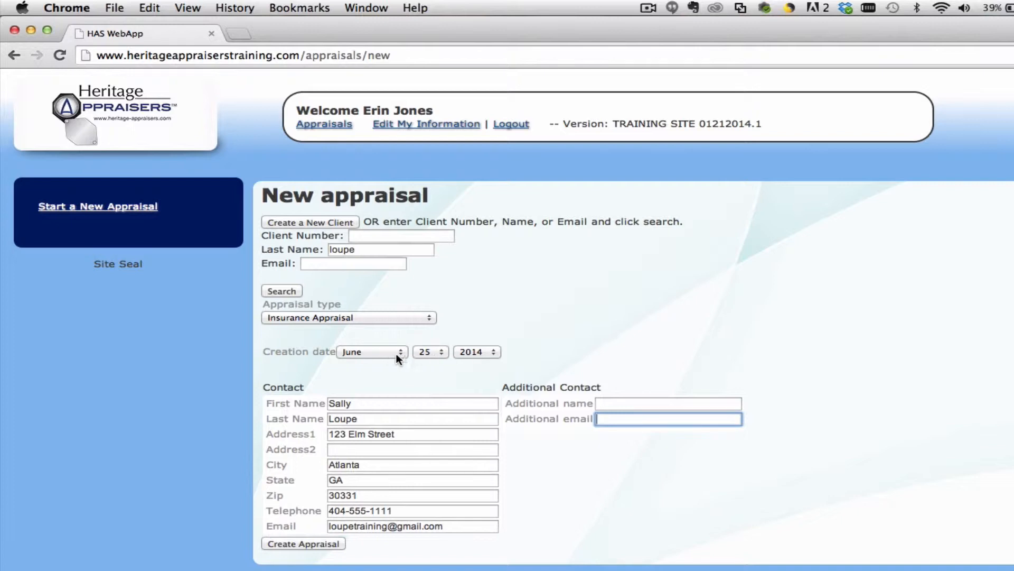
left_click(409, 402)
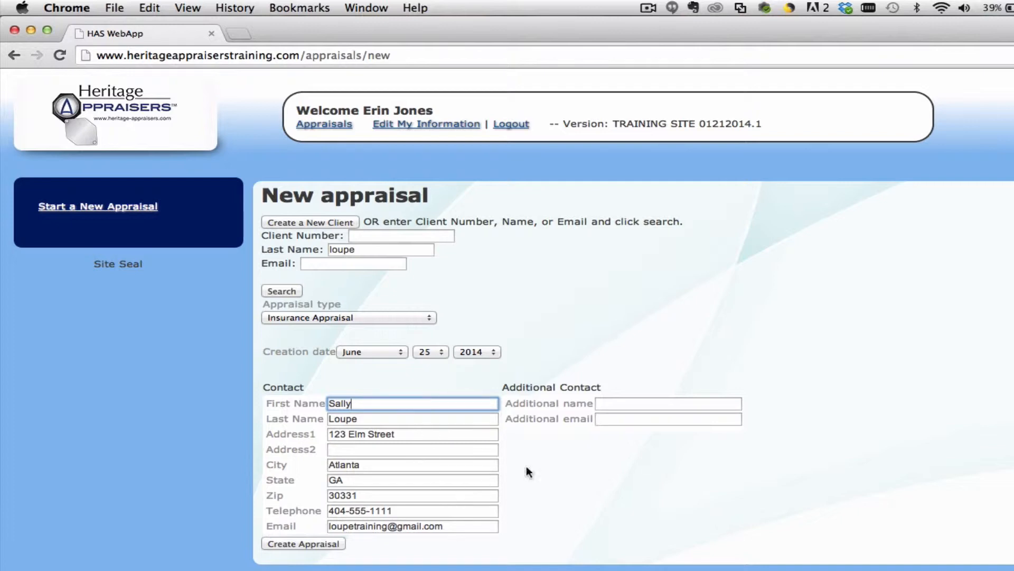
left_click(615, 405)
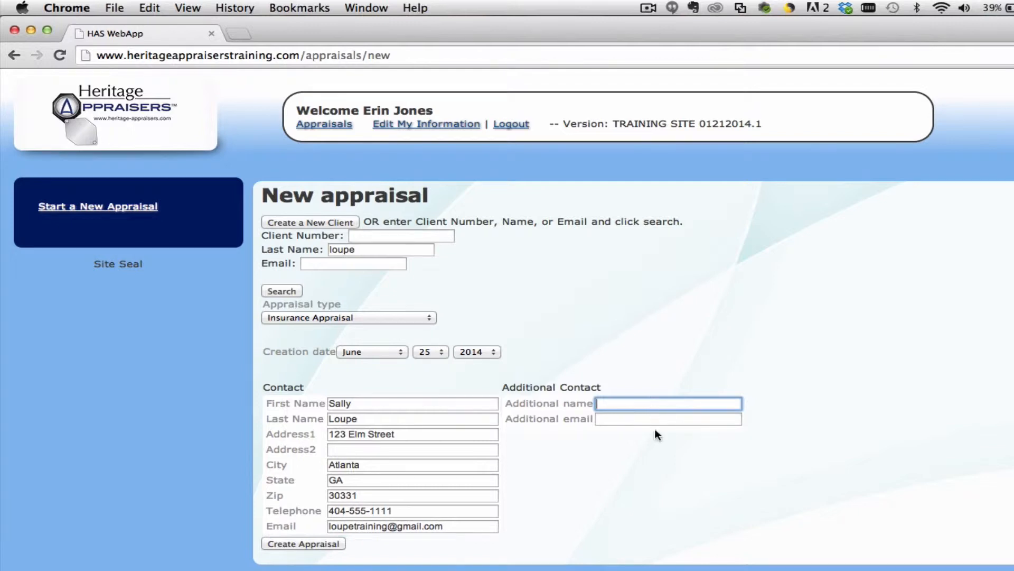
Step: Create the appraisal, add a new item, and set its item type to Ring
left_click(319, 541)
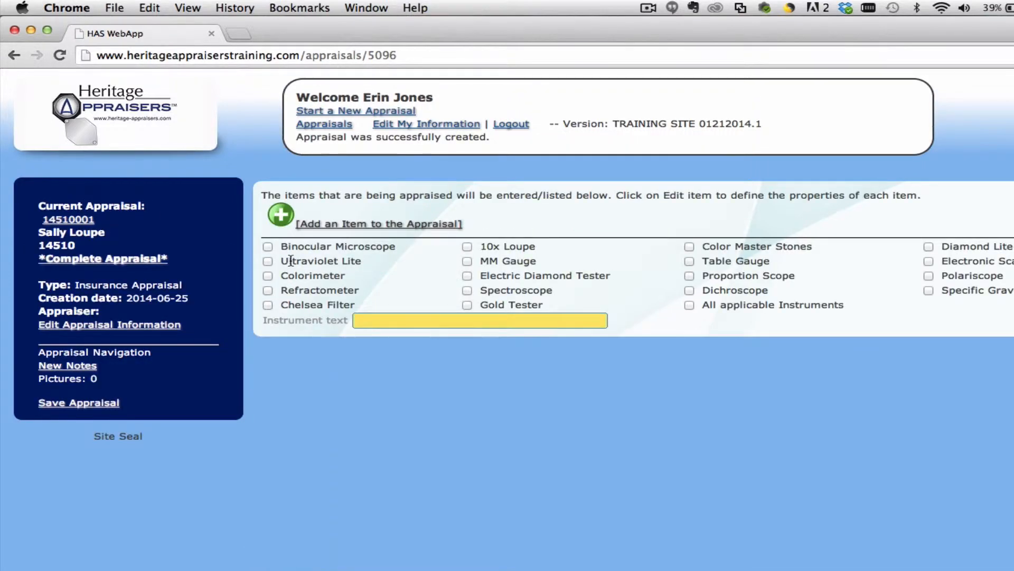
left_click(281, 218)
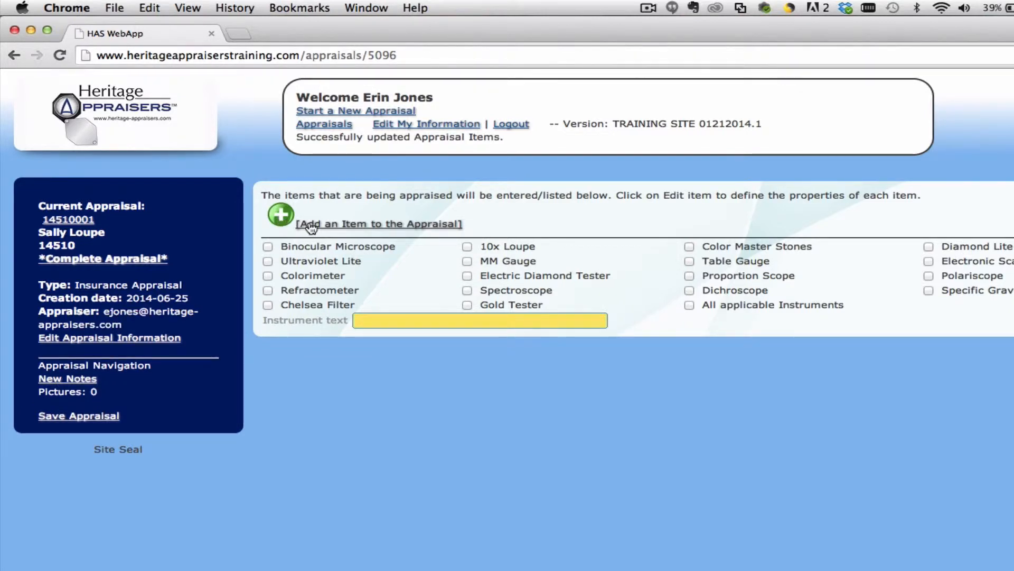
left_click(312, 227)
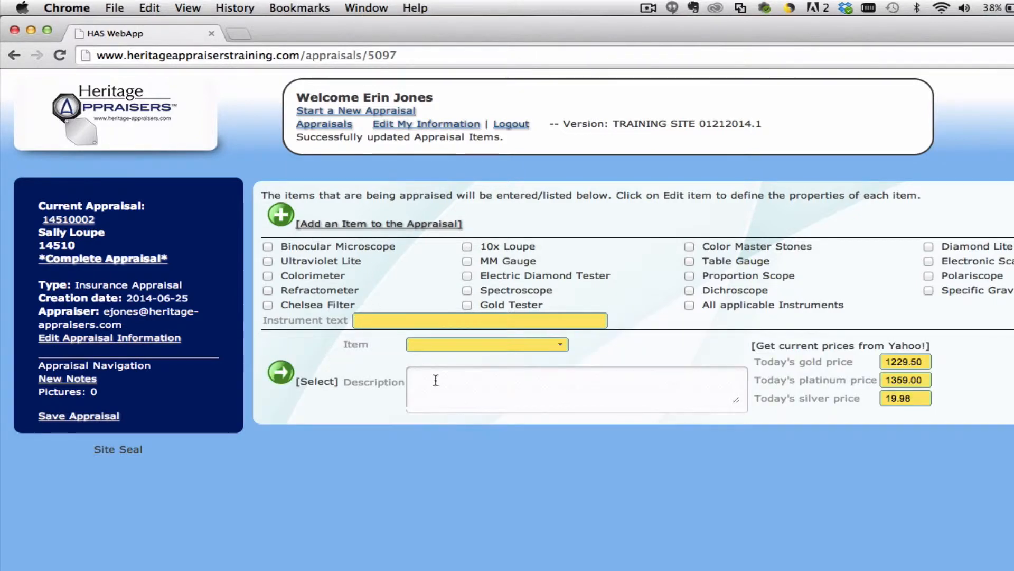
left_click(553, 346)
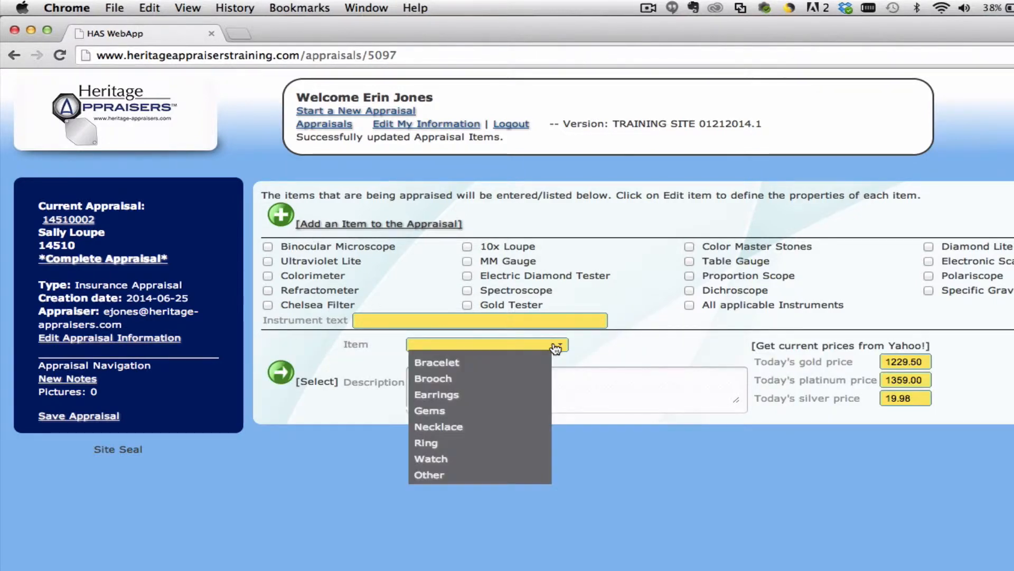
left_click(469, 443)
left_click(522, 379)
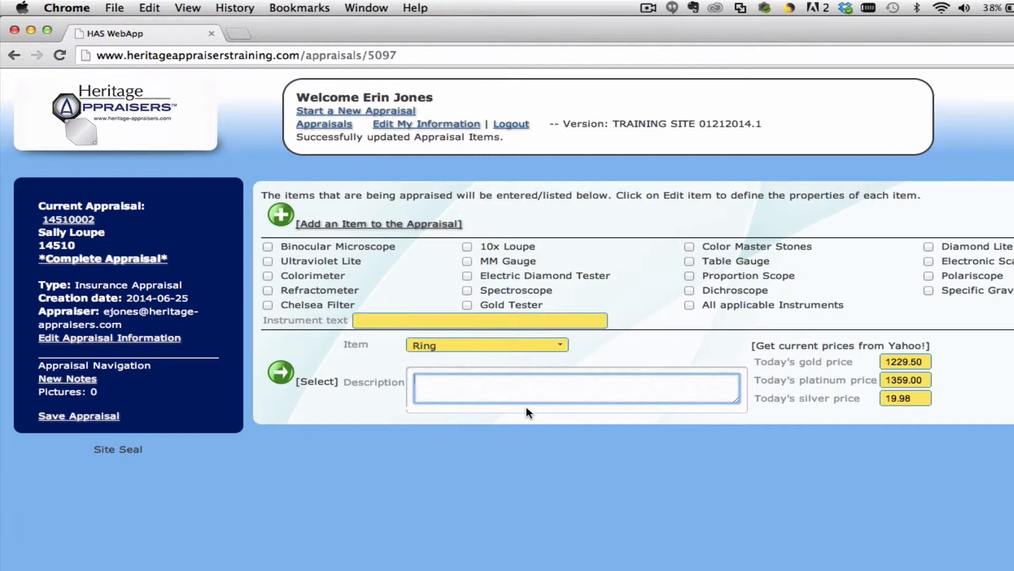
Step: Describe the ring as ladies 14k white gold, sapphire and diamond, correct 'prond' to 'prong', and save
type("Ladies 14k white gol")
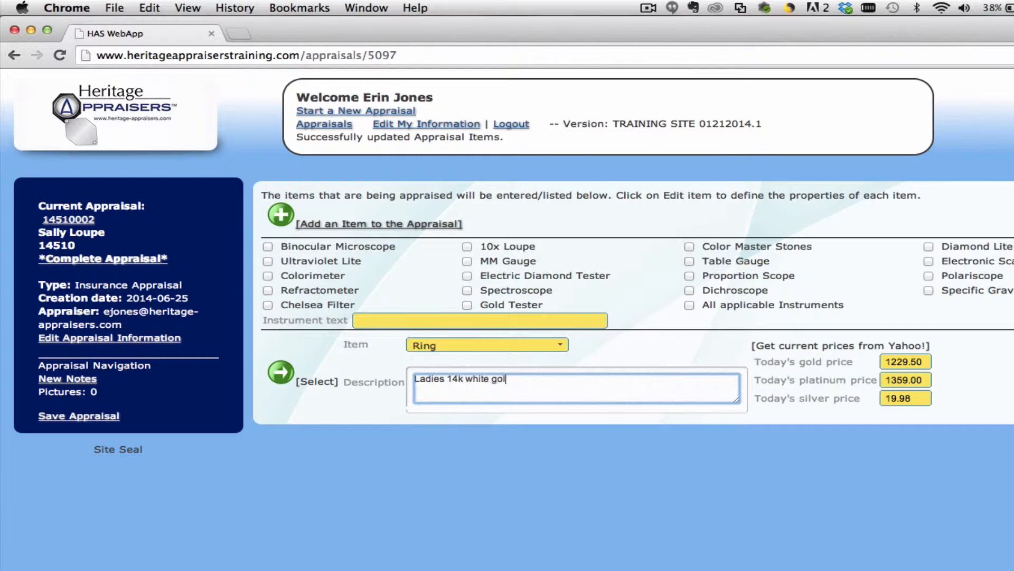
type("d, sapphire and diamond r")
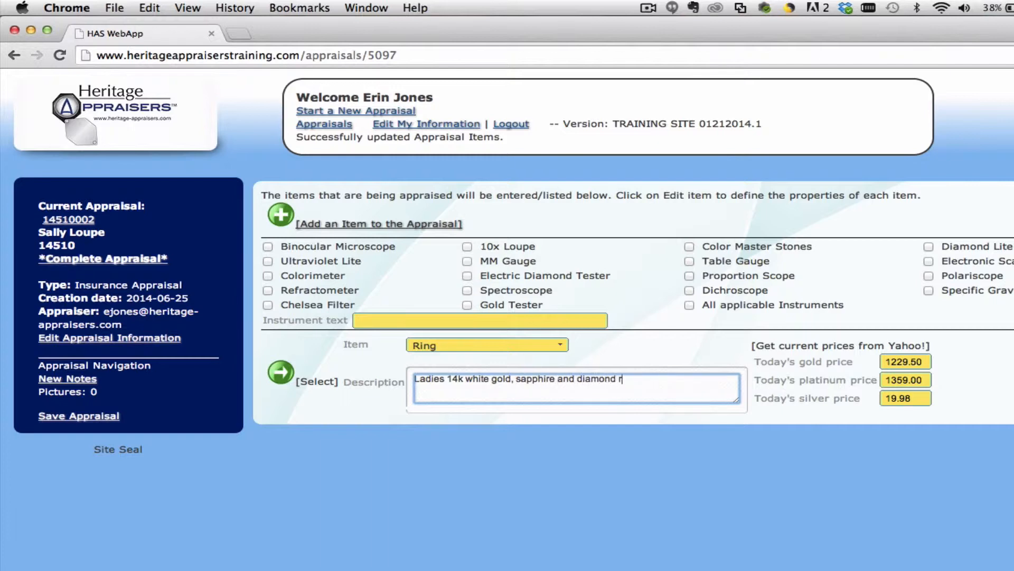
type("ing featuring one pron")
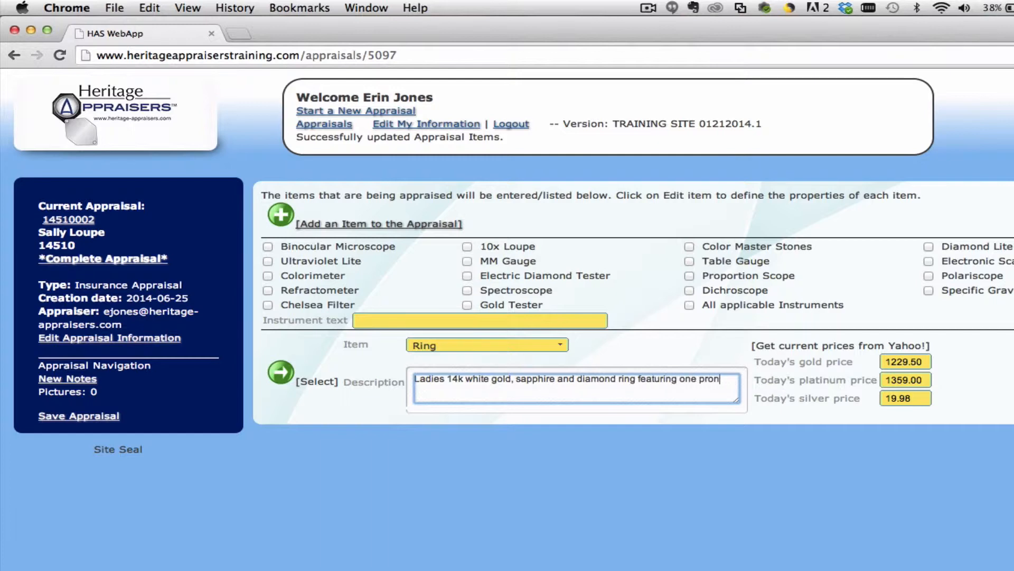
type("d set over sapphire that is ")
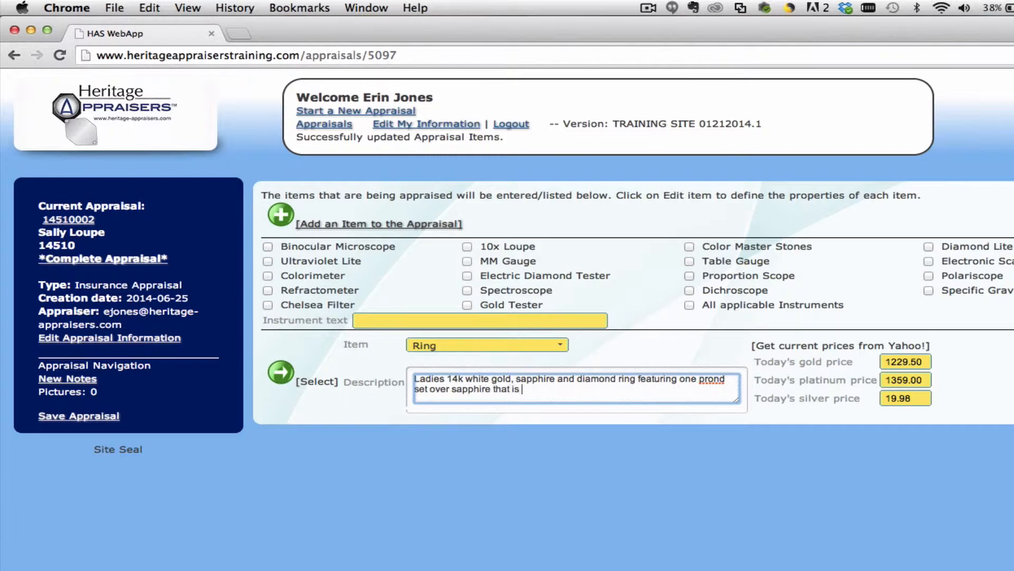
type("being flanked by two ")
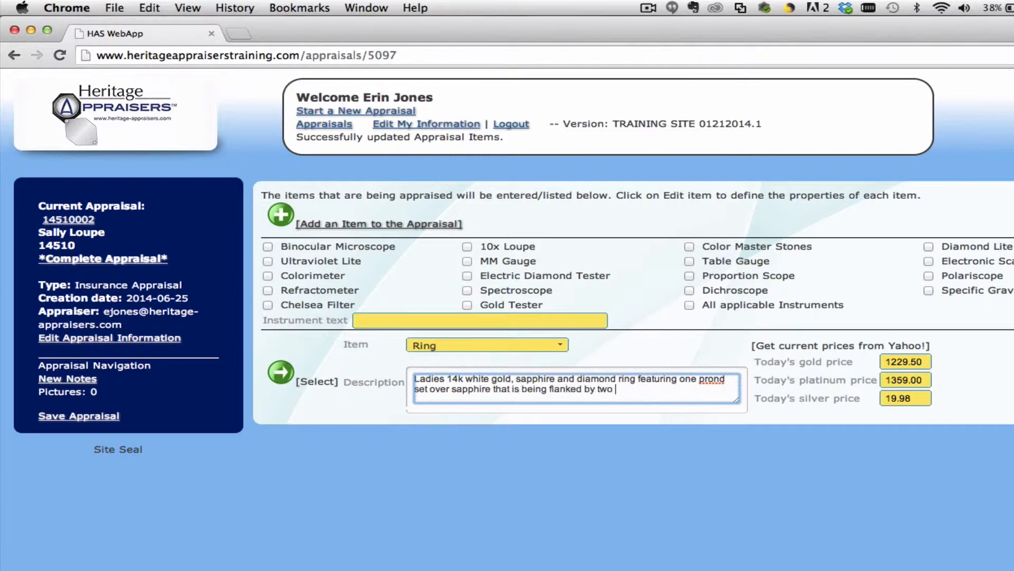
type("bar set tapered baguettes on a")
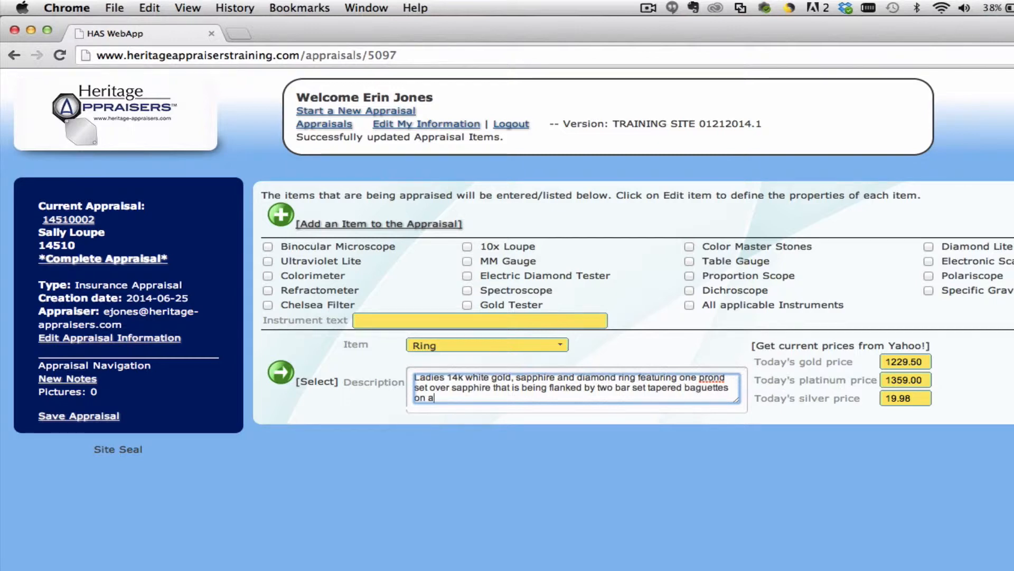
type(" high polish shank")
key("Up")
key("Up")
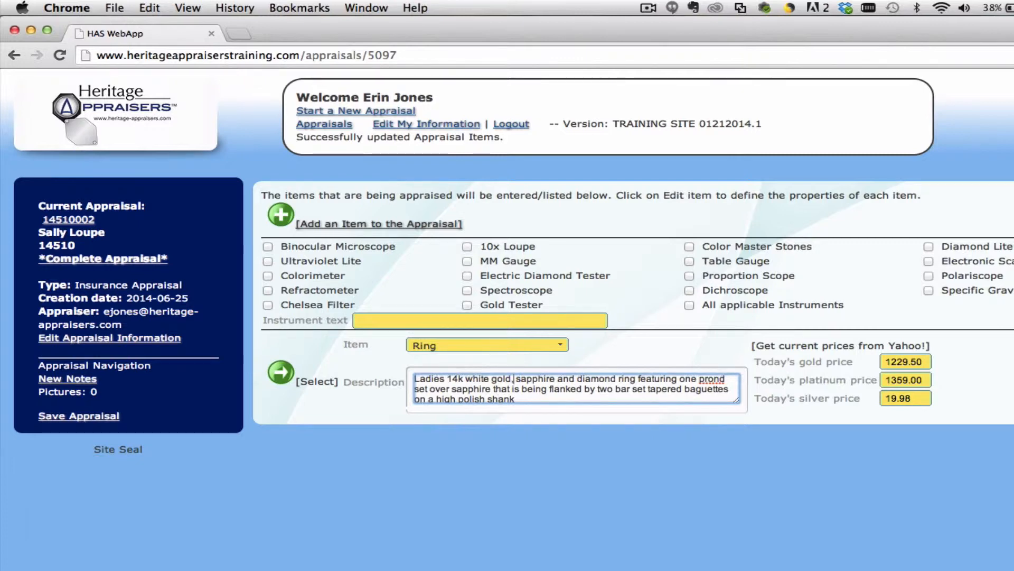
left_click(726, 379)
key("BackSpace")
type("g")
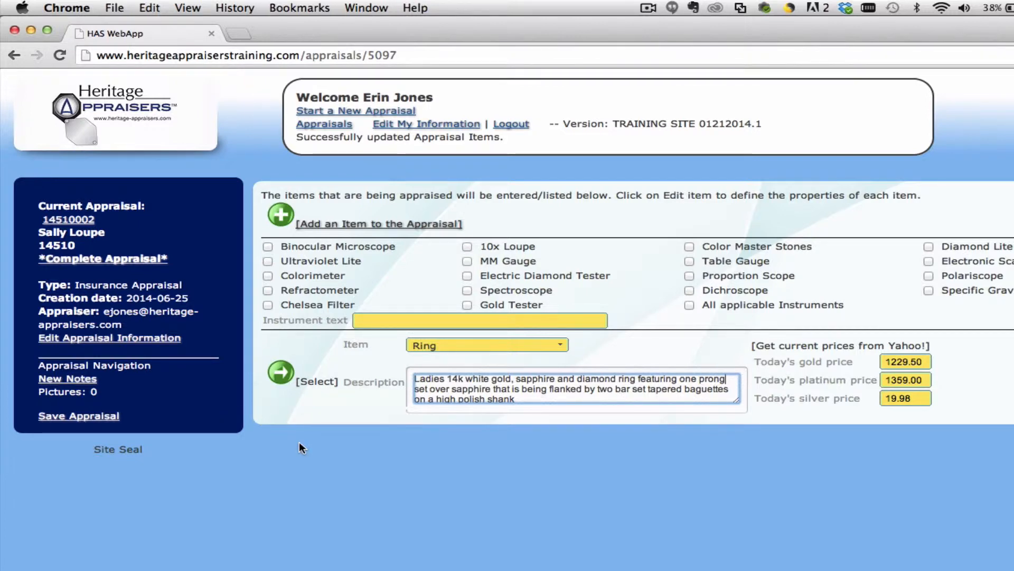
left_click(281, 377)
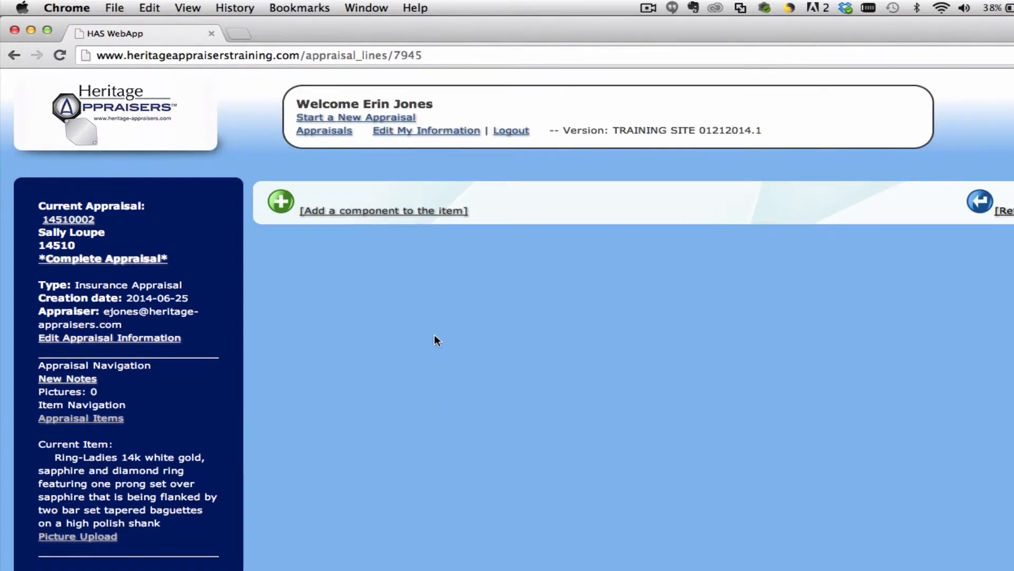
Step: Add a Diamond component to the ring item and load its details form
left_click(360, 214)
left_click(562, 242)
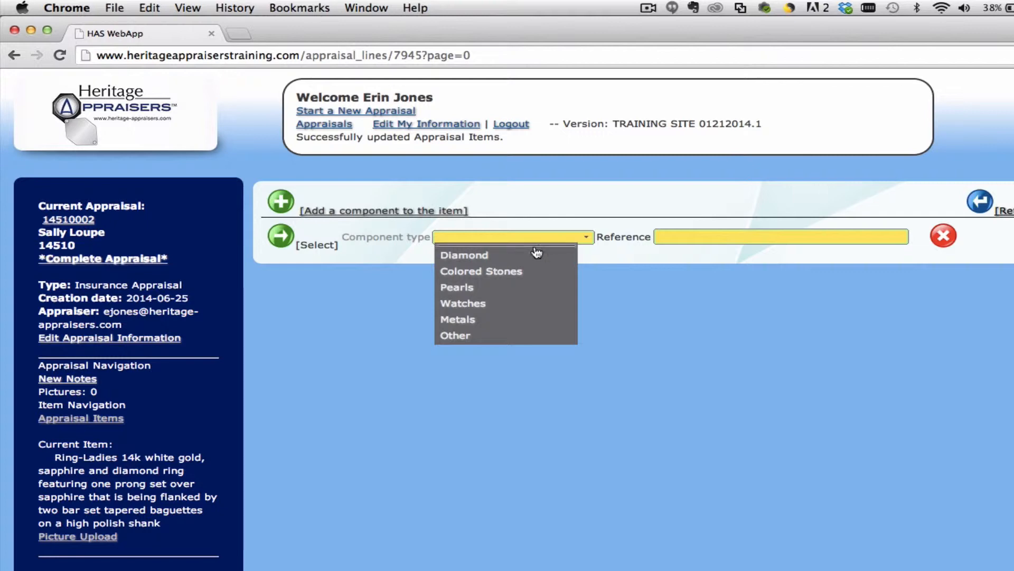
left_click(507, 255)
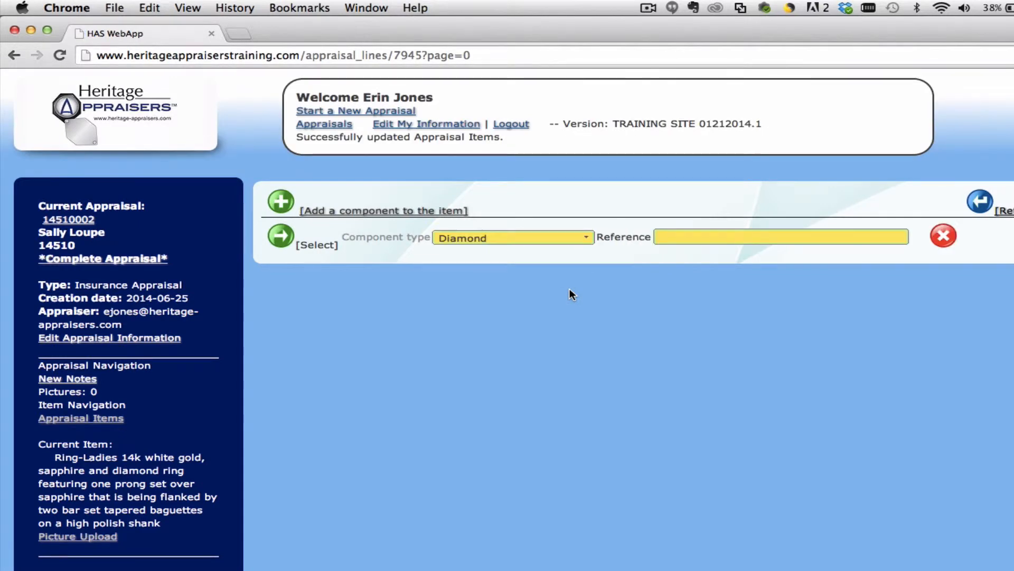
left_click(312, 248)
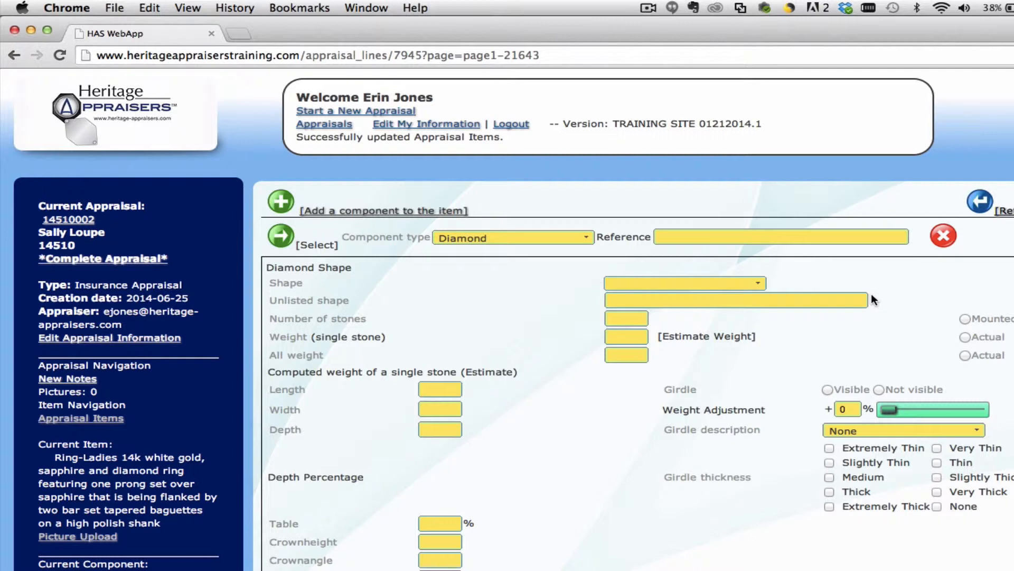
Step: Set the diamond shape to Tapered Baguette
left_click(763, 283)
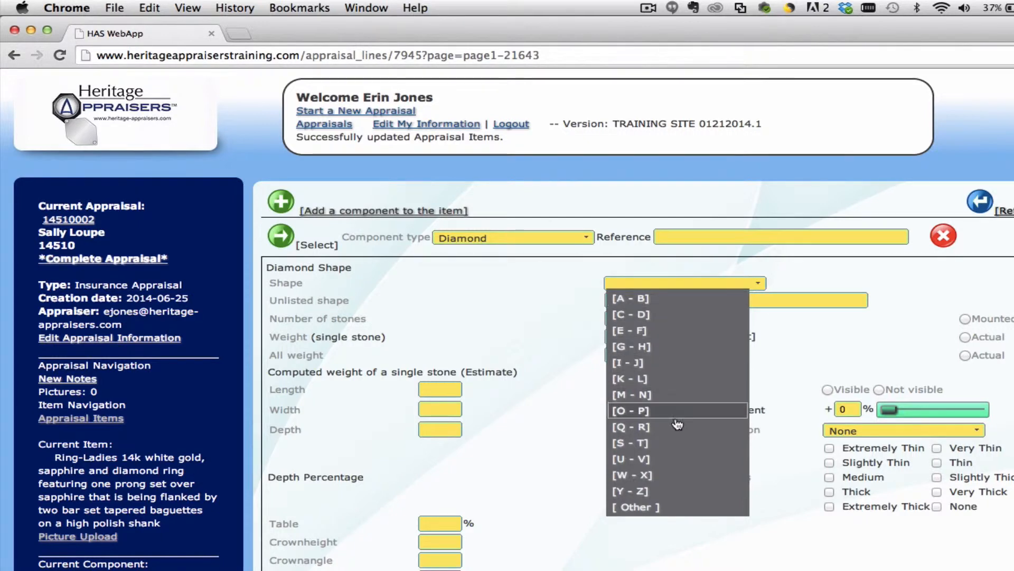
left_click(658, 449)
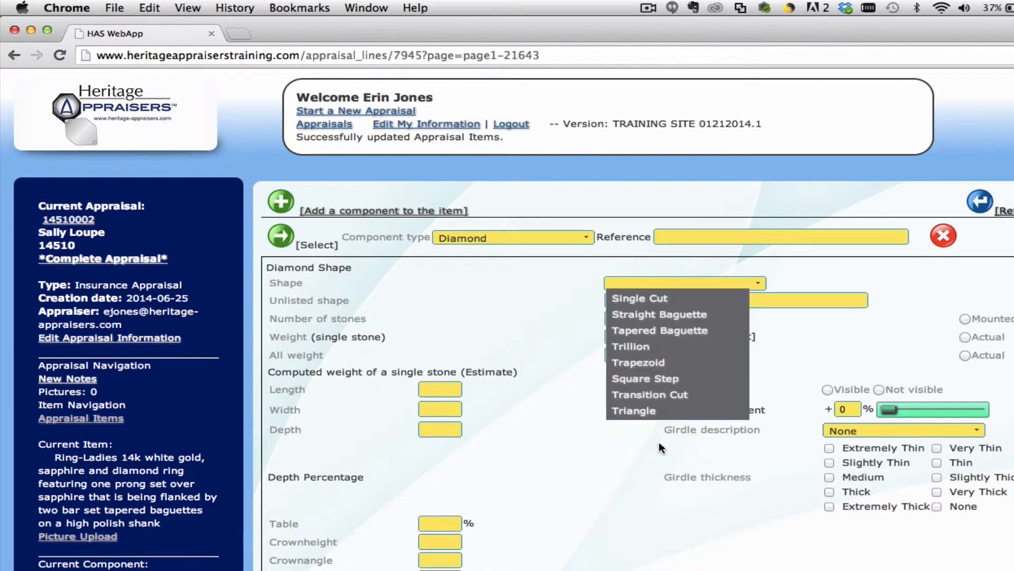
left_click(673, 337)
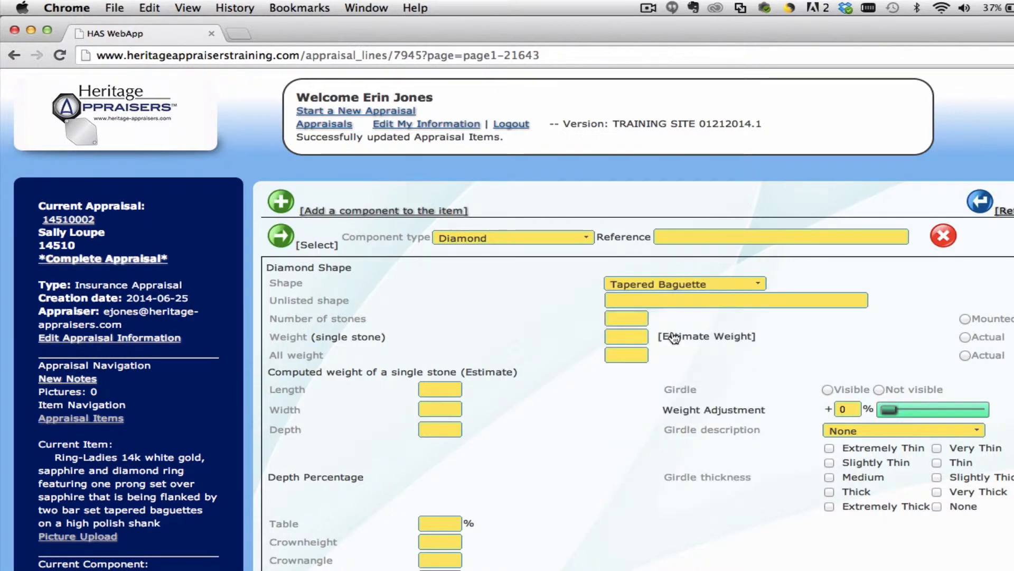
left_click(677, 301)
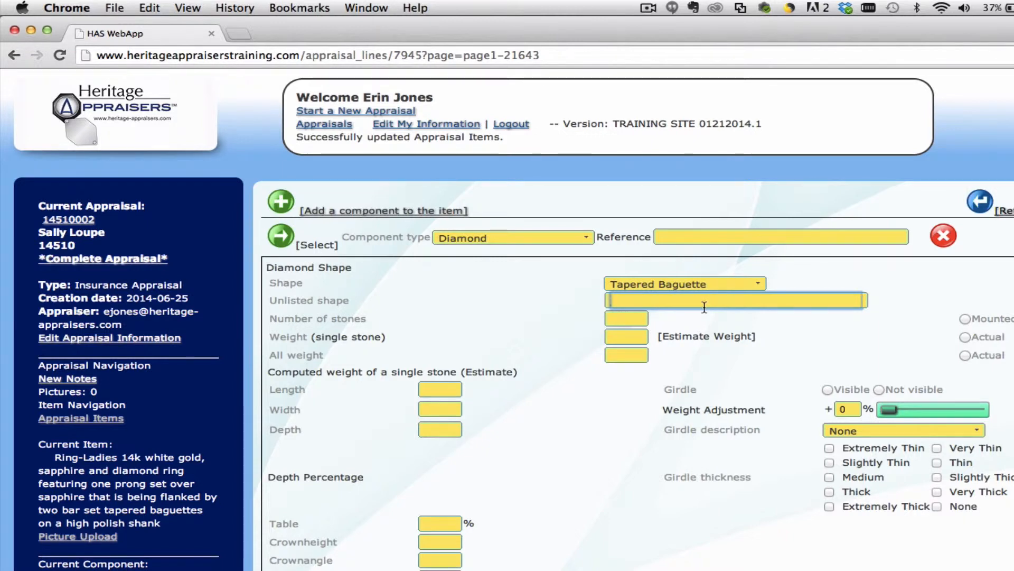
Step: Enter 2 stones at .32 each so the total weight computes to 0.64
left_click(621, 322)
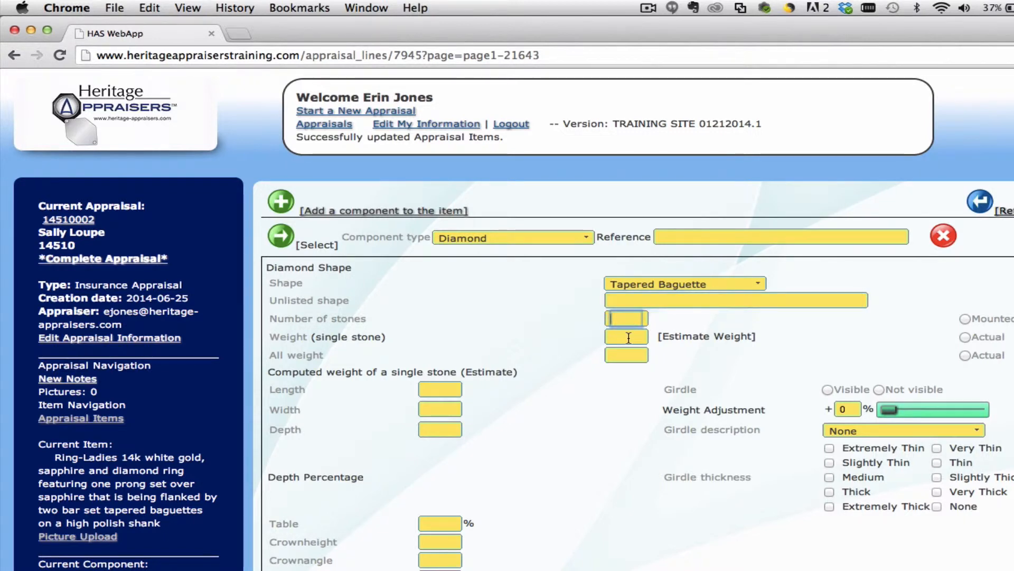
type("2")
left_click(619, 339)
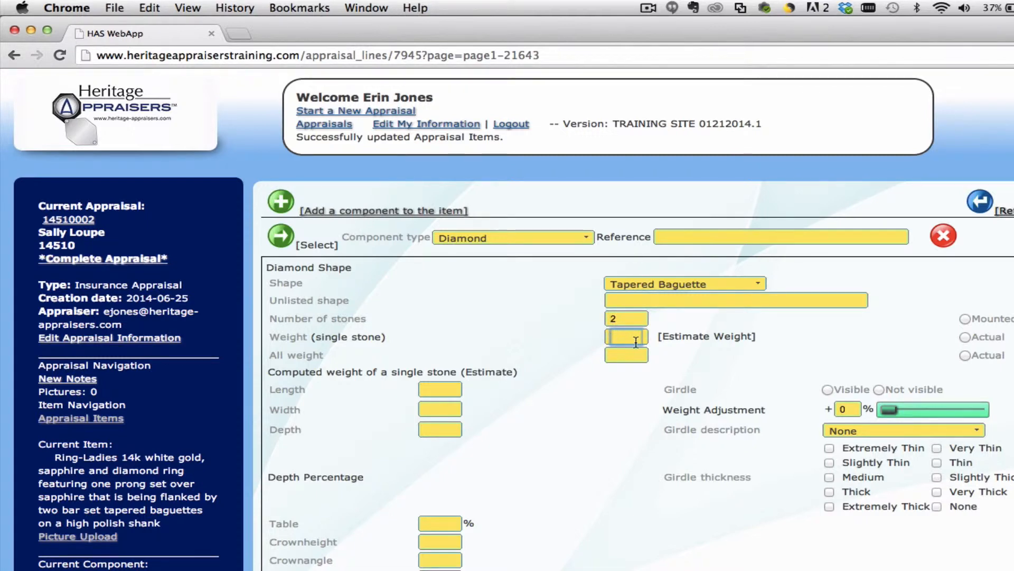
type(".32")
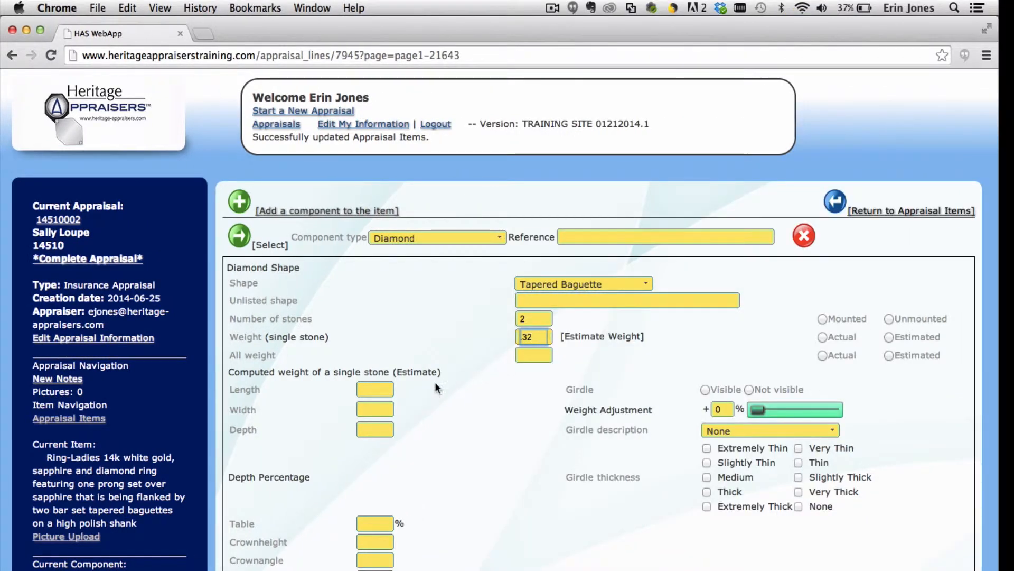
key("Tab")
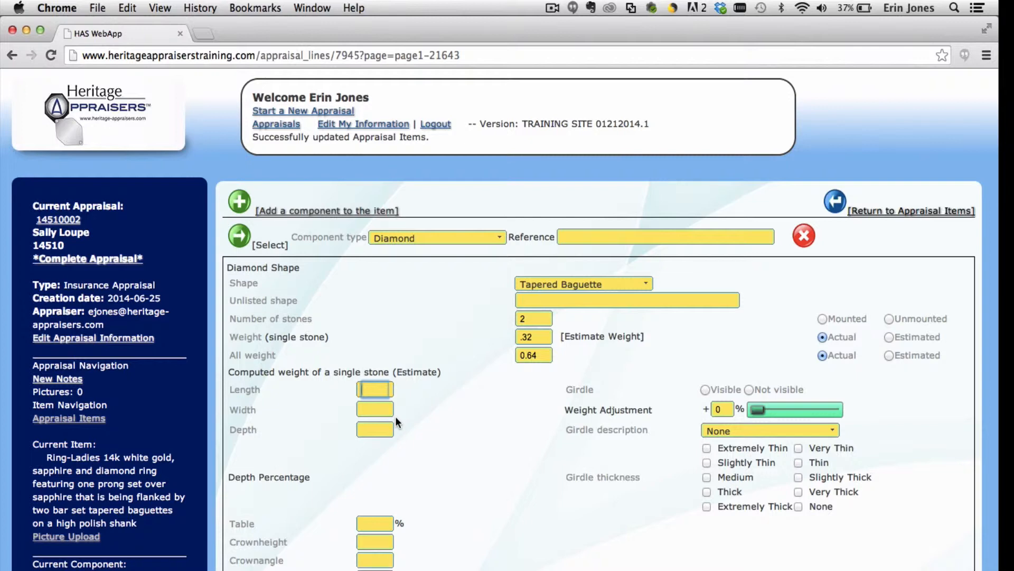
Step: Mark the stones as Mounted, keeping both weights set to Actual
left_click(538, 336)
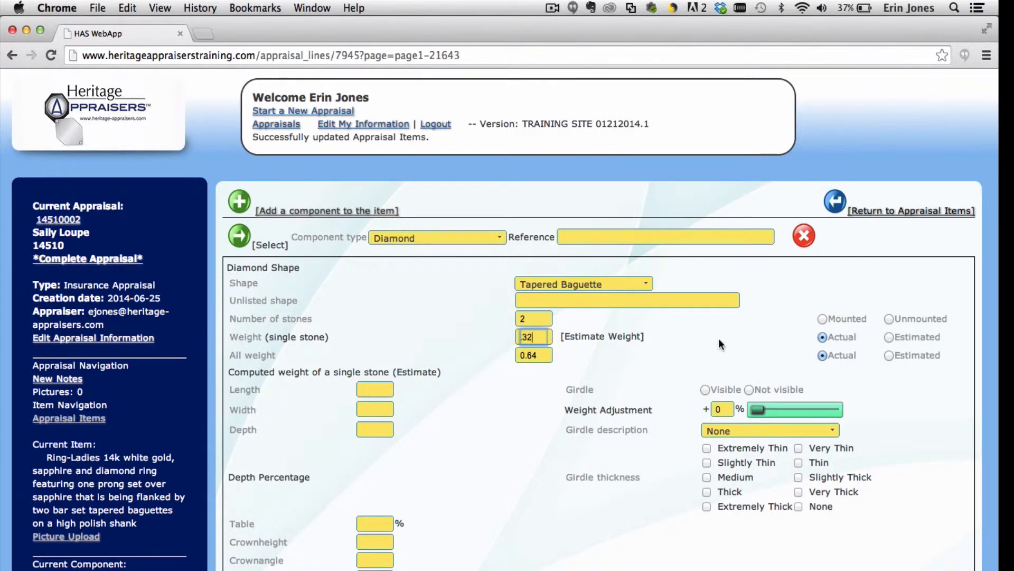
left_click(822, 319)
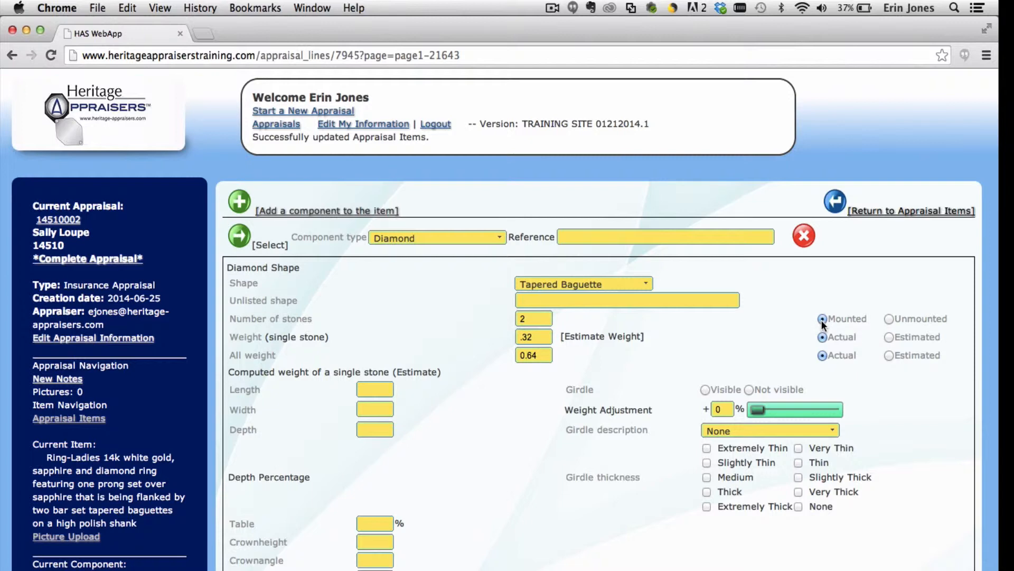
left_click(539, 315)
left_click(537, 338)
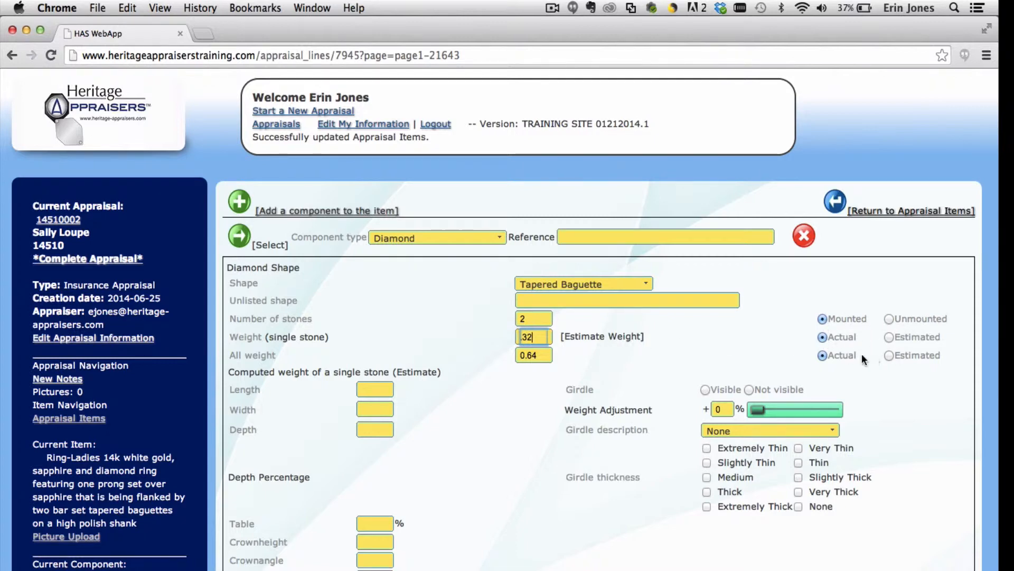
left_click(889, 338)
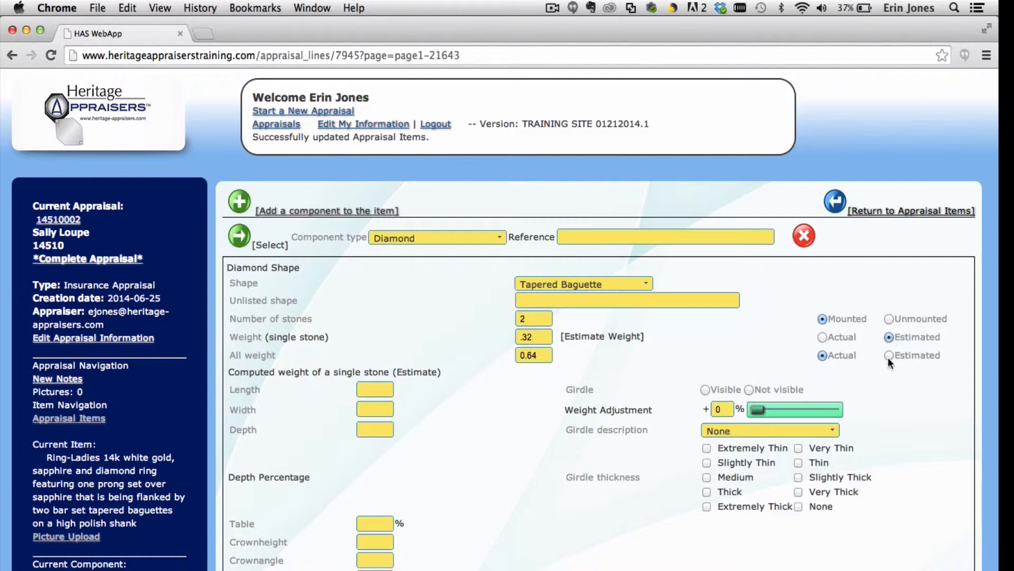
left_click(822, 337)
Step: Set the girdle to Not visible with girdle description None
left_click(705, 393)
left_click(726, 432)
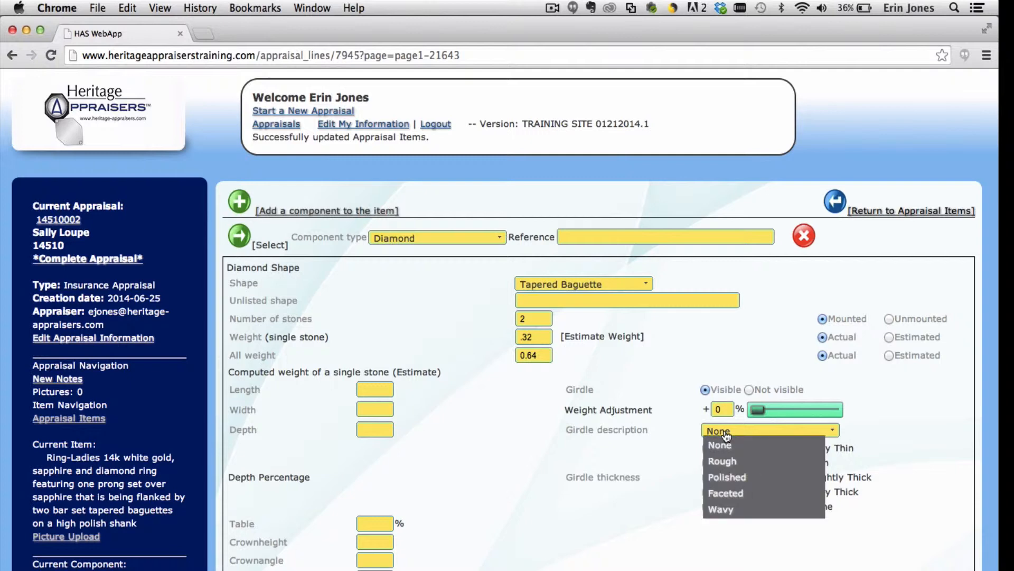
left_click(721, 445)
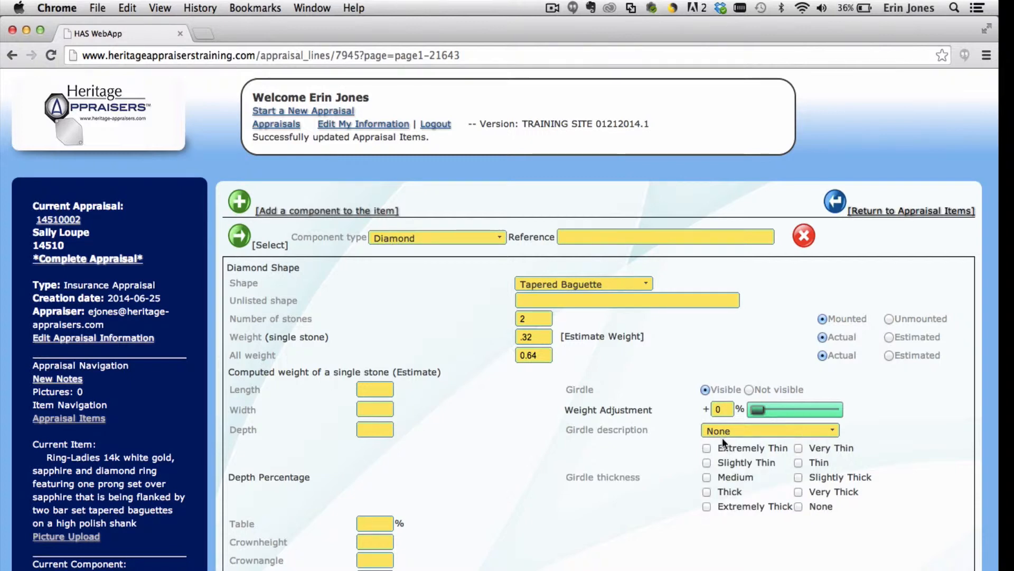
left_click(749, 390)
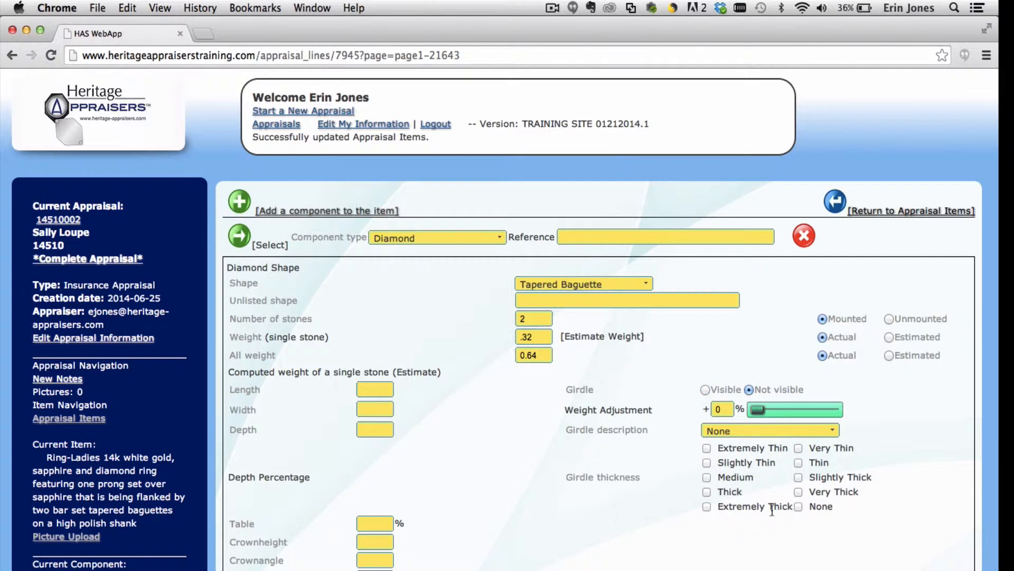
Step: Set girdle thickness to None and grade the diamond colour J
left_click(798, 506)
scroll(433, 507, "down", 3)
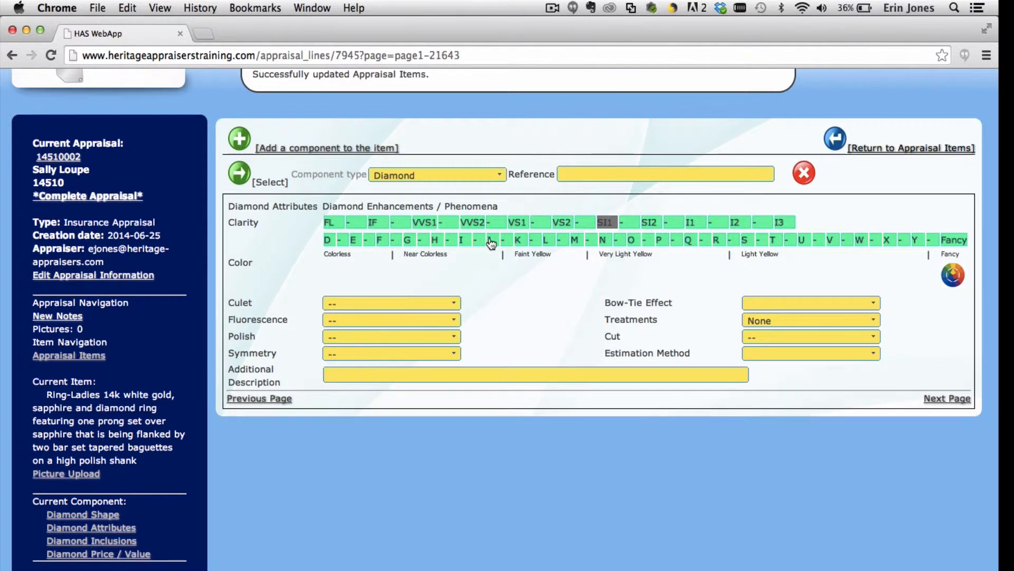
left_click(491, 241)
Step: Leave culet size unset and grade polish, symmetry and cut as Good
left_click(418, 306)
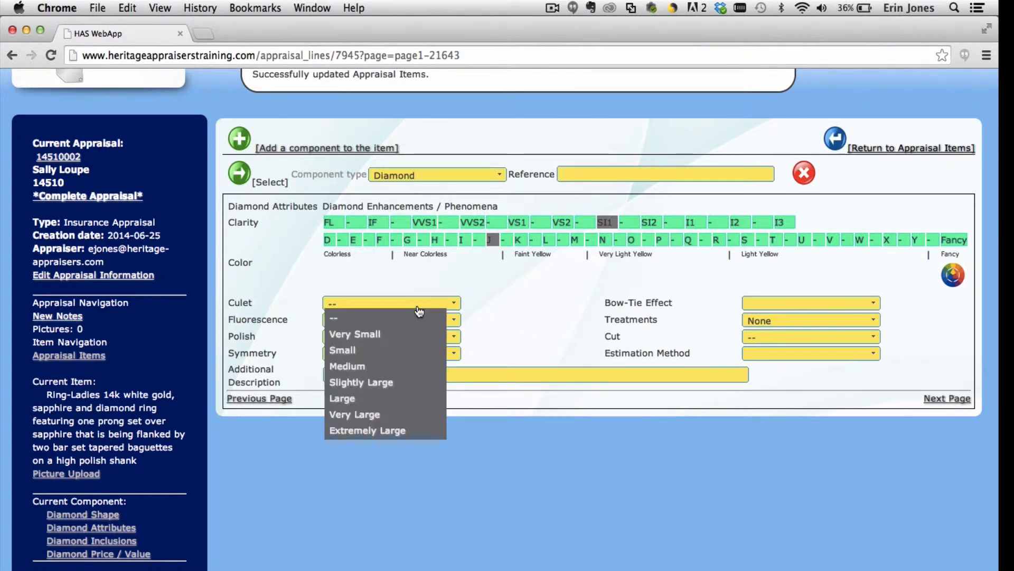
left_click(419, 318)
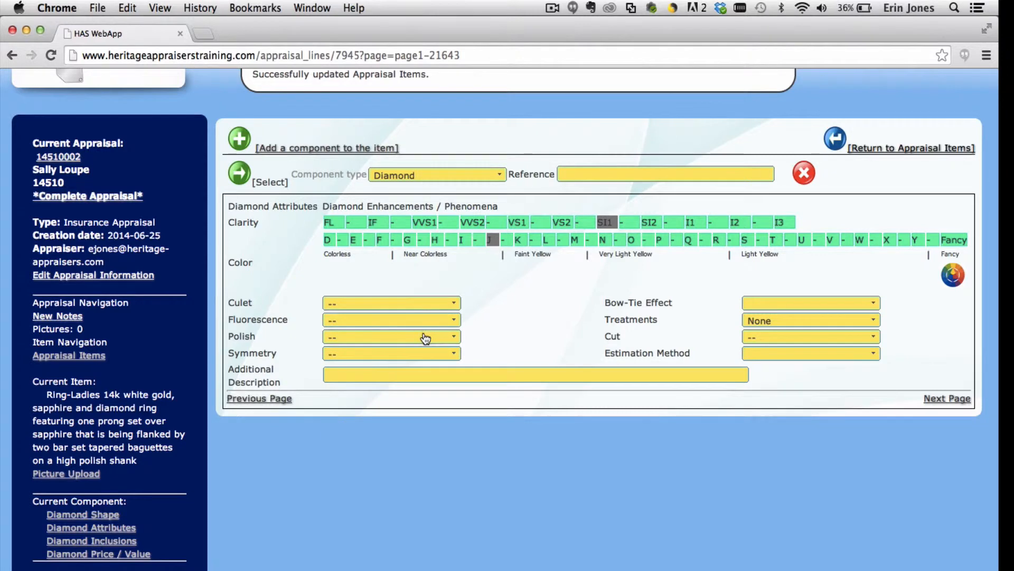
left_click(425, 338)
left_click(407, 398)
left_click(401, 360)
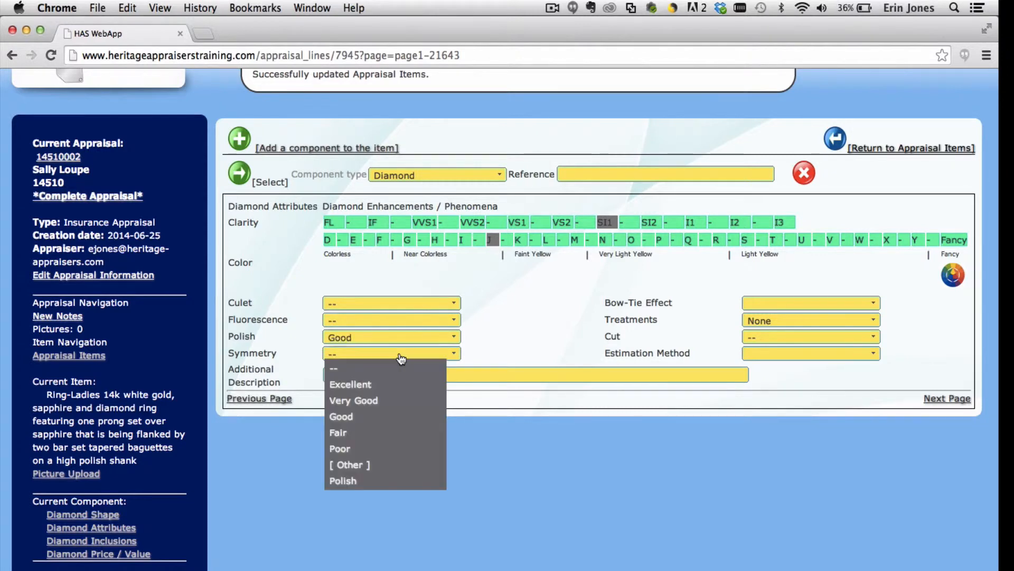
left_click(380, 420)
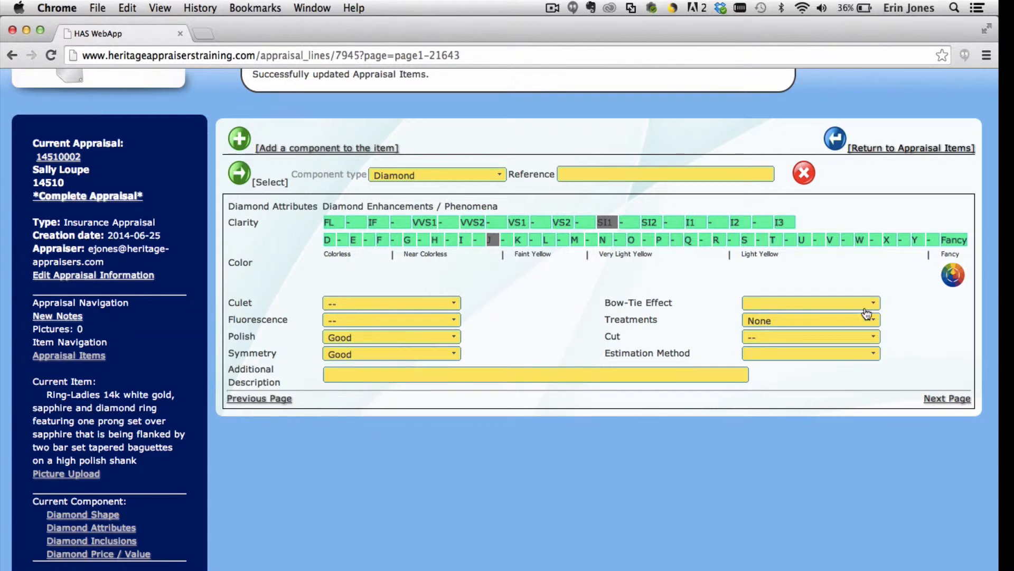
left_click(846, 337)
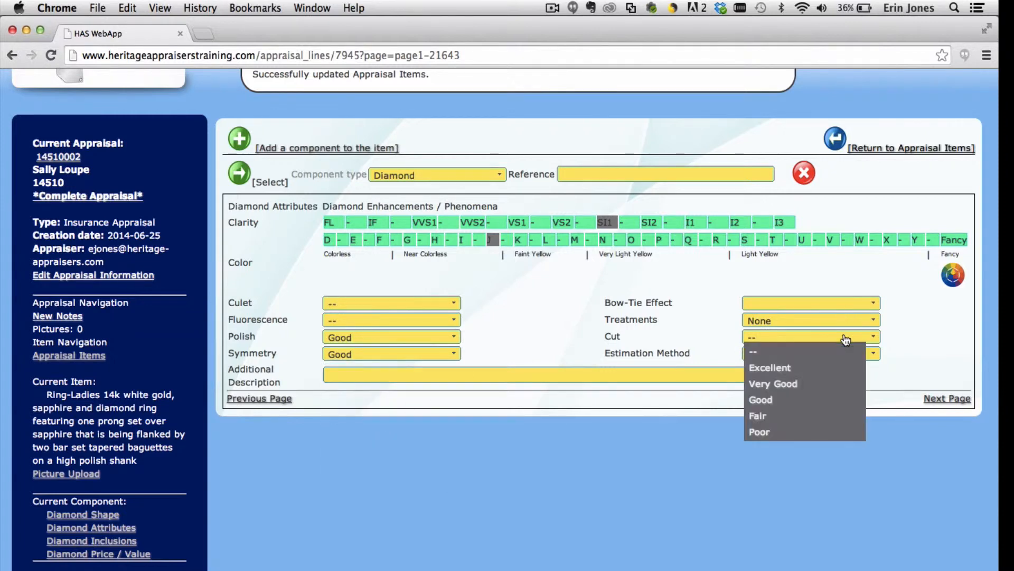
left_click(820, 399)
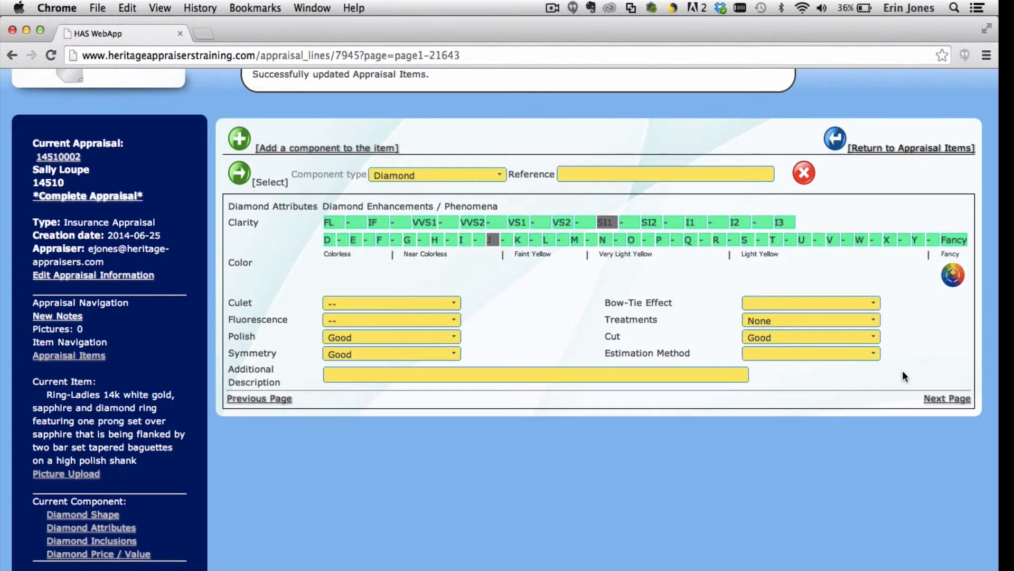
Step: Pick a yellow shade in the diamond's colour wheel, keeping grade J, and close the picker
left_click(954, 277)
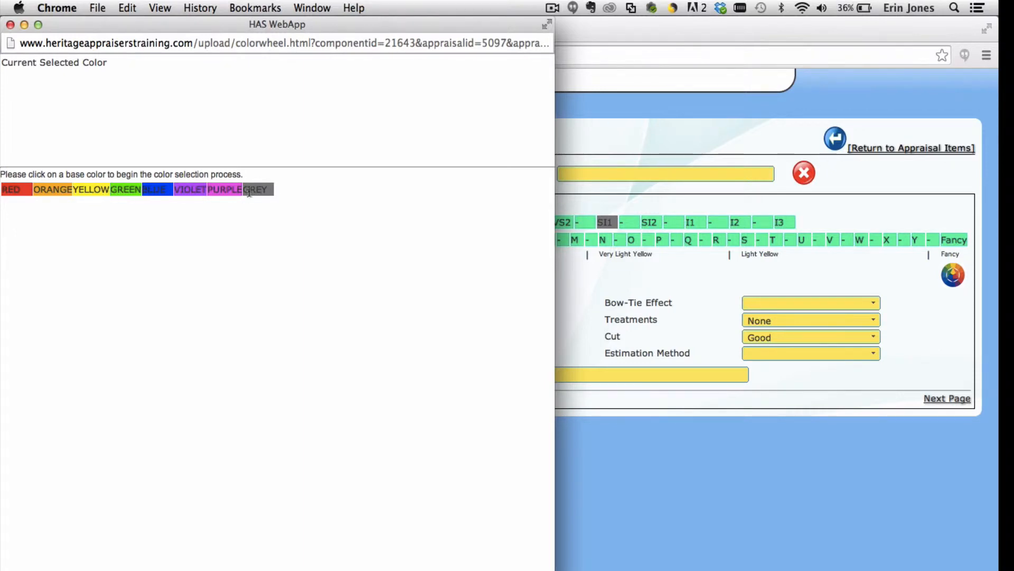
left_click(221, 189)
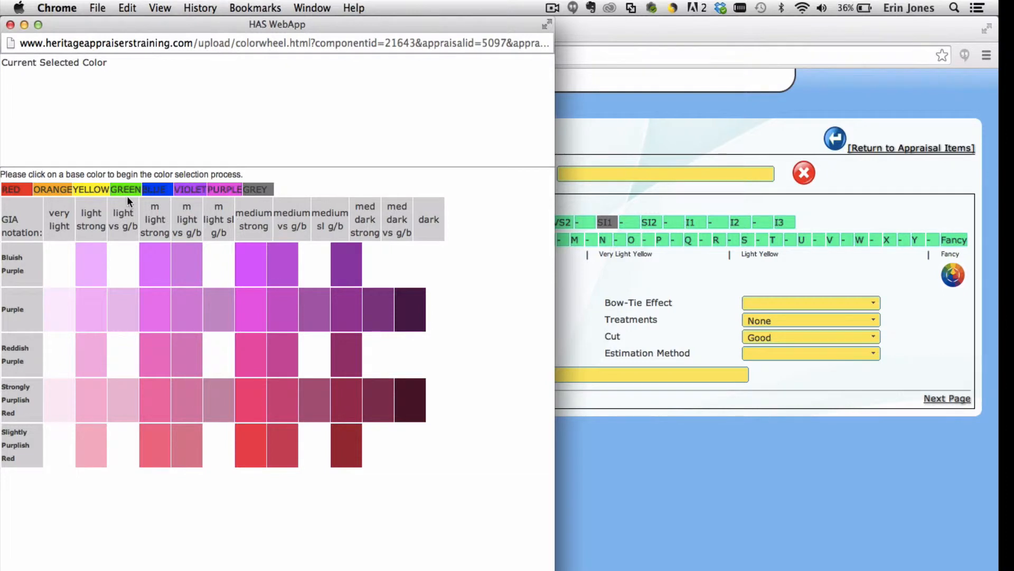
left_click(92, 190)
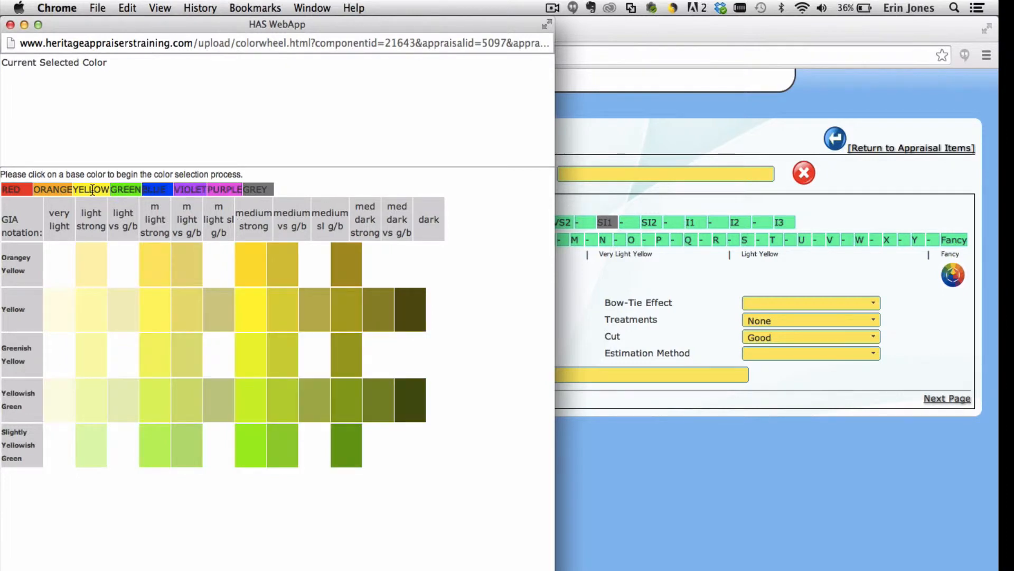
left_click(82, 266)
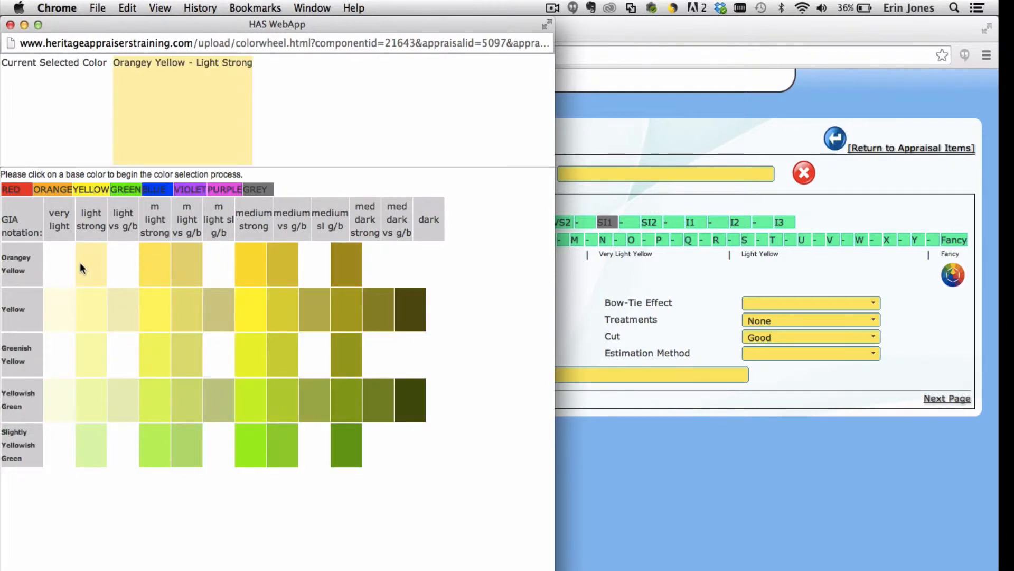
left_click(62, 306)
left_click(79, 311)
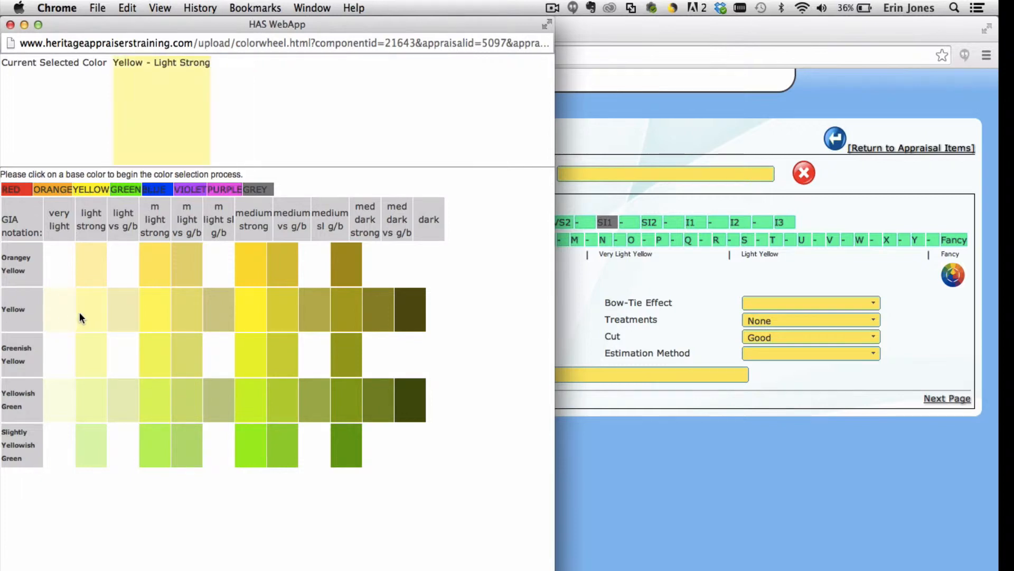
left_click(91, 343)
left_click(156, 318)
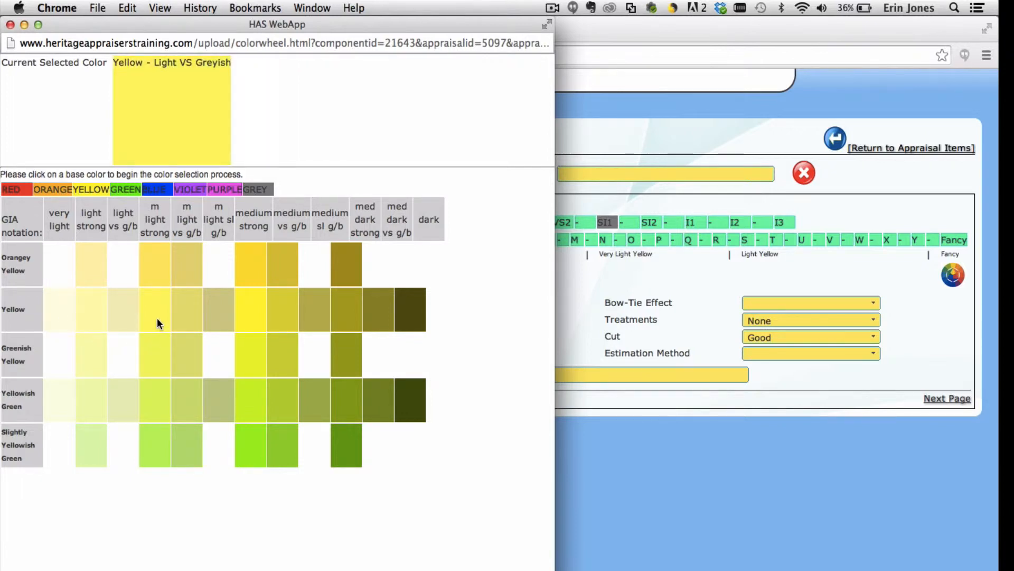
left_click(165, 348)
left_click(9, 25)
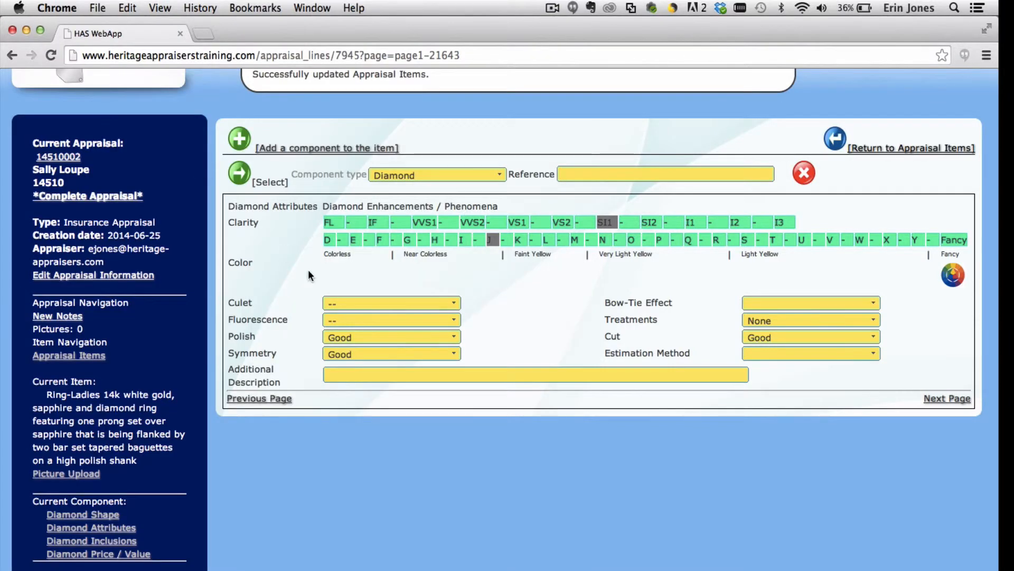
Step: On the inclusion diagrams, choose the red pen, draw an X on the left diagram, then reset
left_click(348, 372)
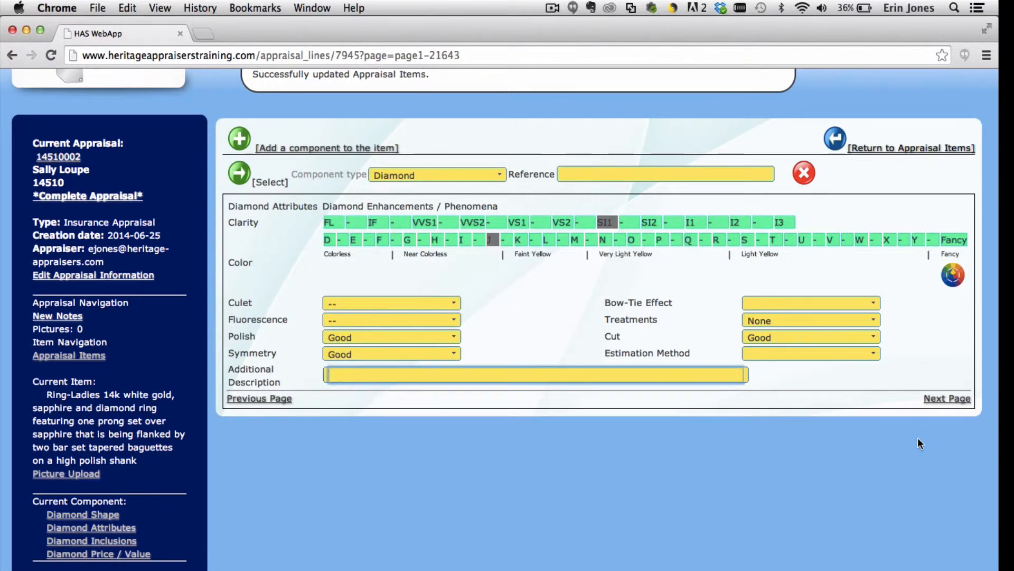
left_click(941, 403)
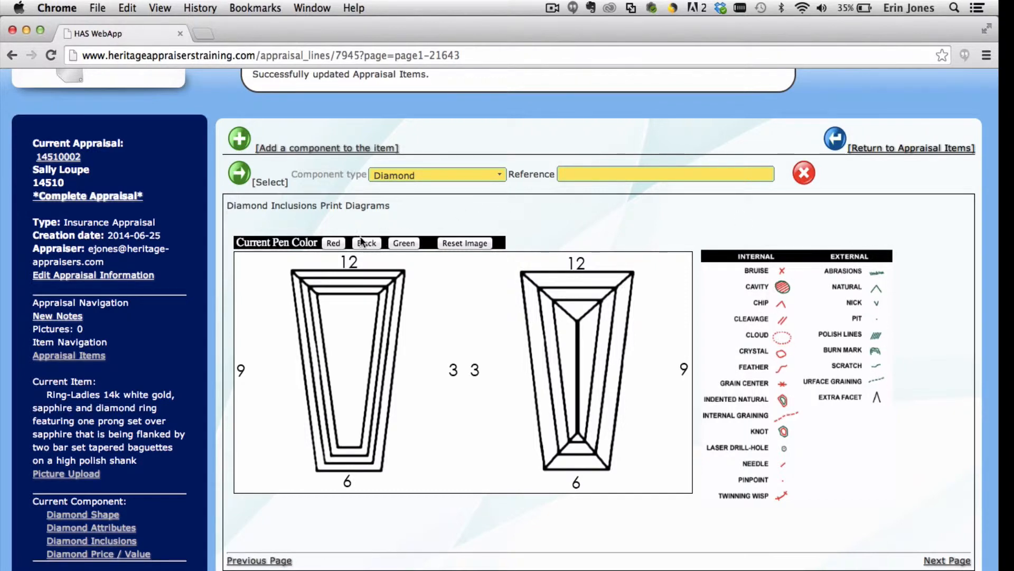
left_click(333, 244)
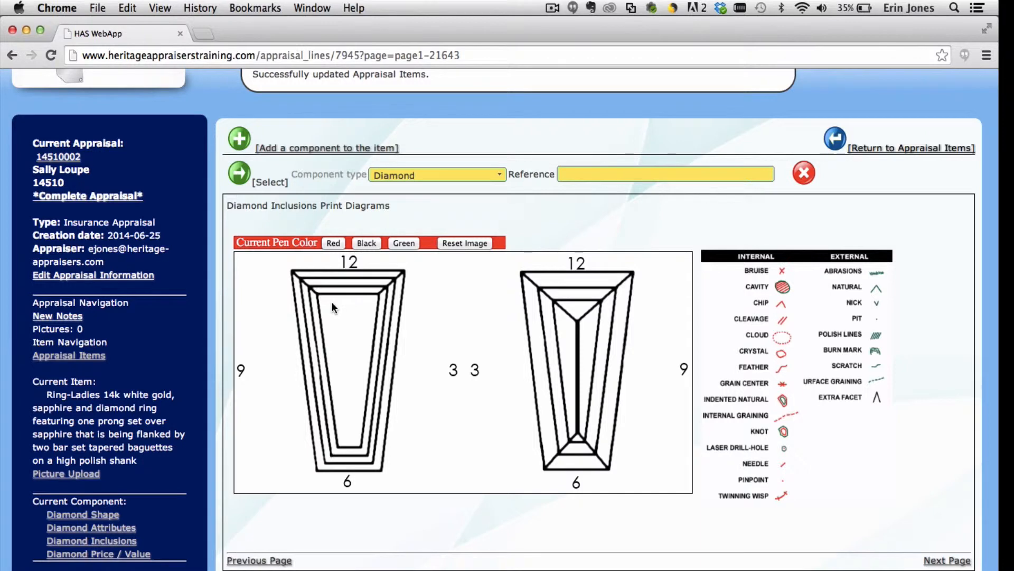
left_click_drag(332, 305, 337, 309)
left_click_drag(338, 304, 333, 311)
left_click(462, 243)
Step: Price the diamond By Weight with a 1350 cost and 200% markup
left_click(954, 561)
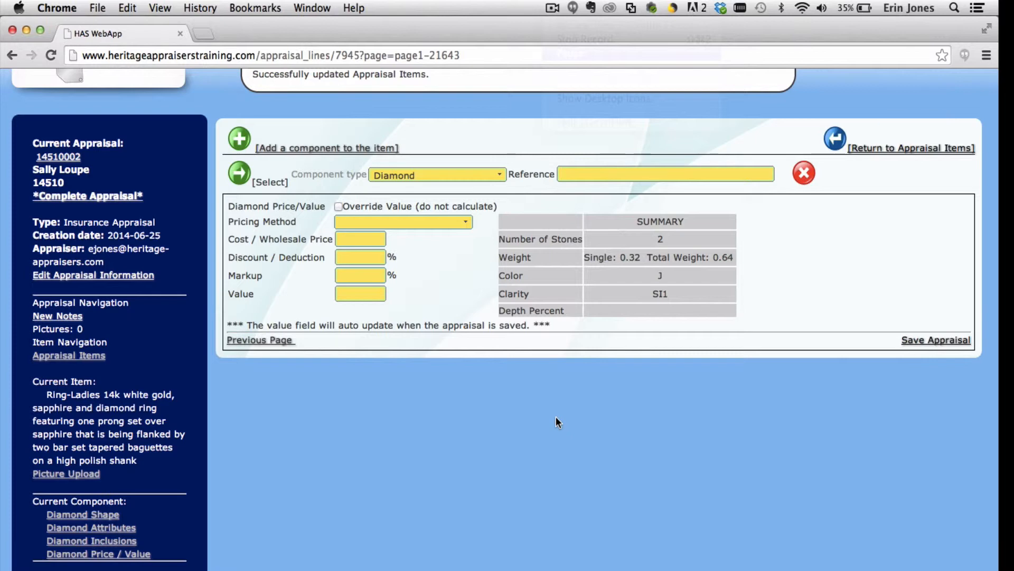
left_click(457, 221)
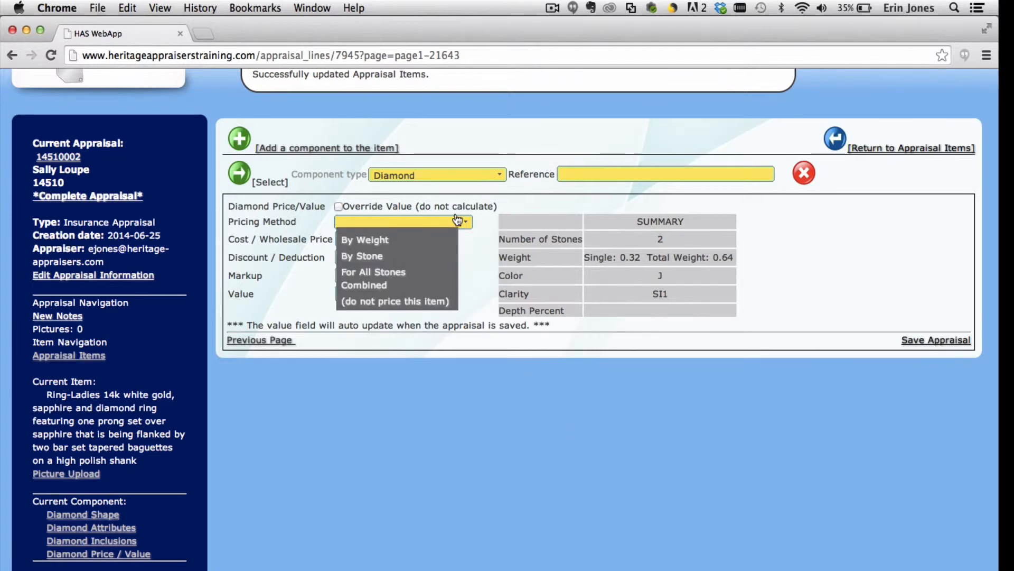
left_click(424, 240)
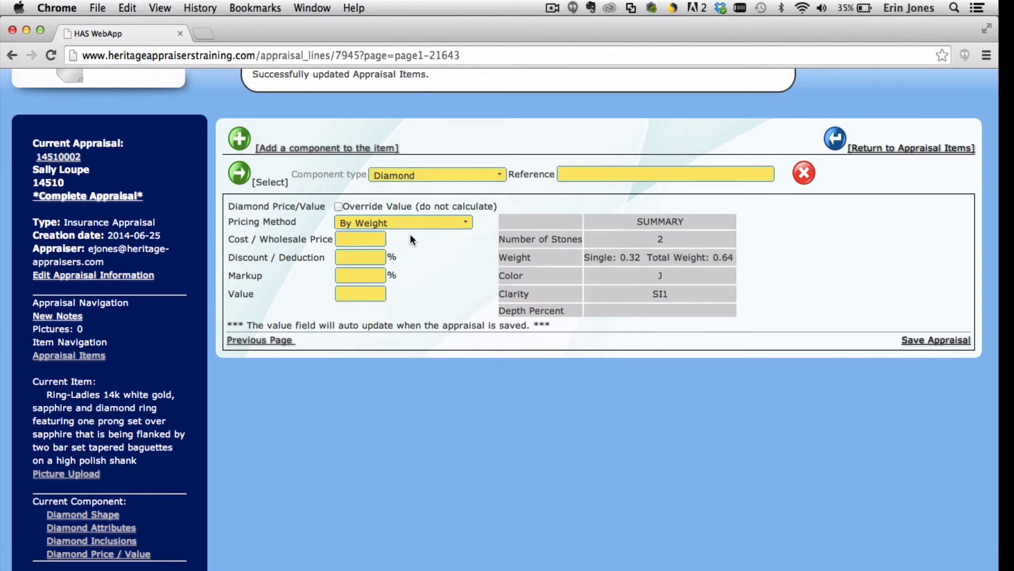
left_click(375, 242)
type("1350")
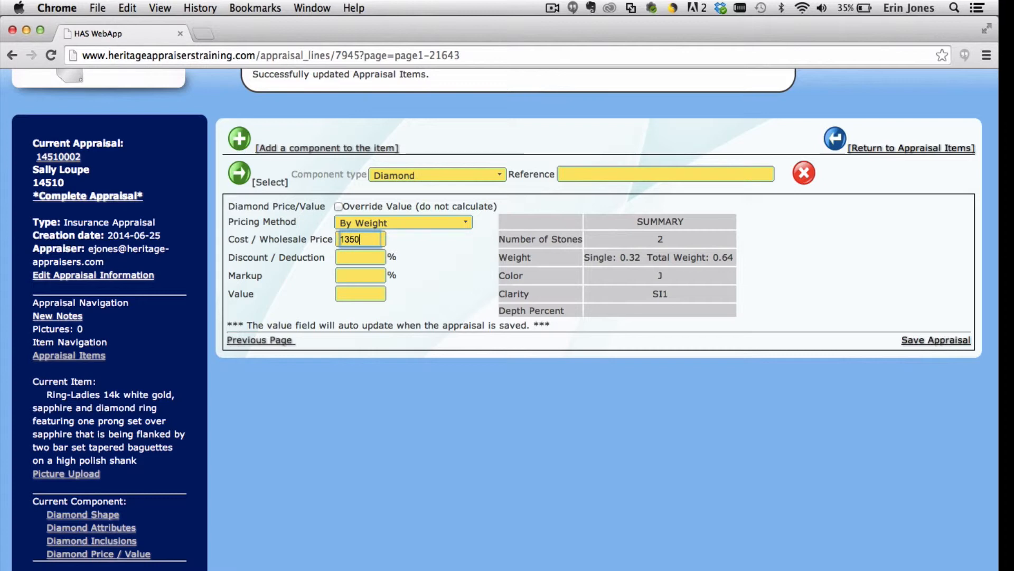
key("Tab")
key("Tab")
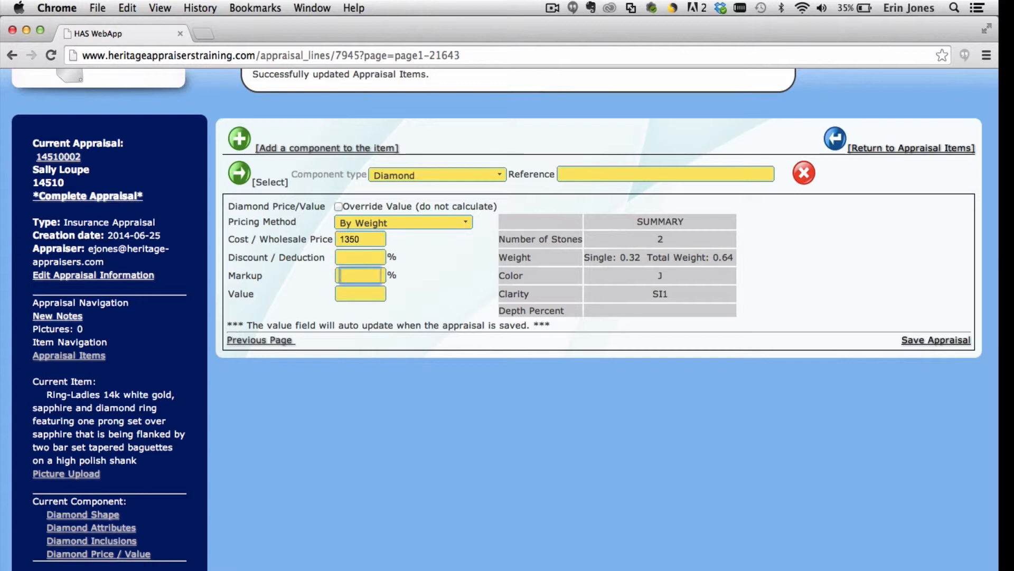
type("200")
key("Tab")
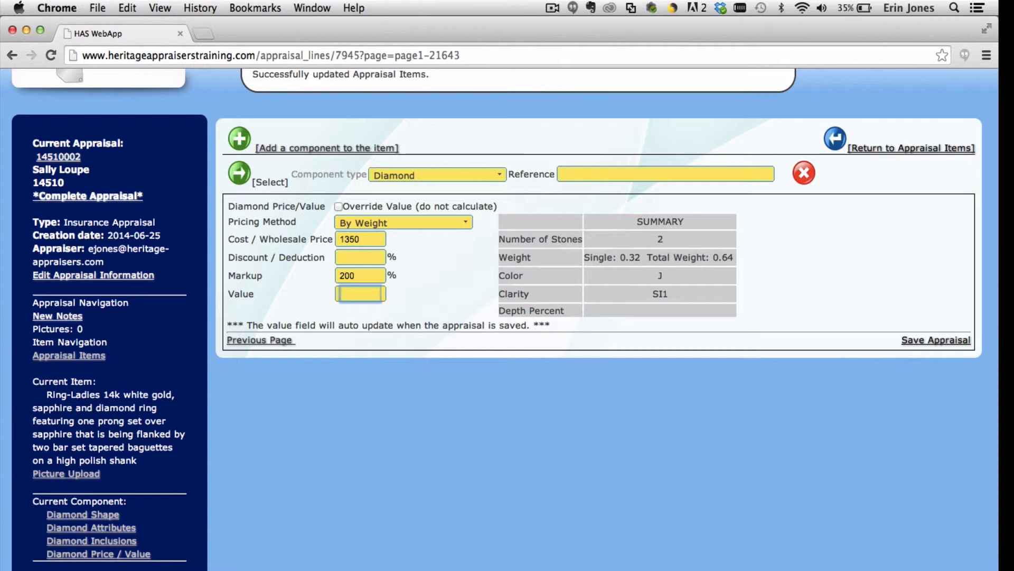
Step: Save the appraisal and compare the calculated 2592.0 value against the 1350 wholesale cost
left_click(940, 344)
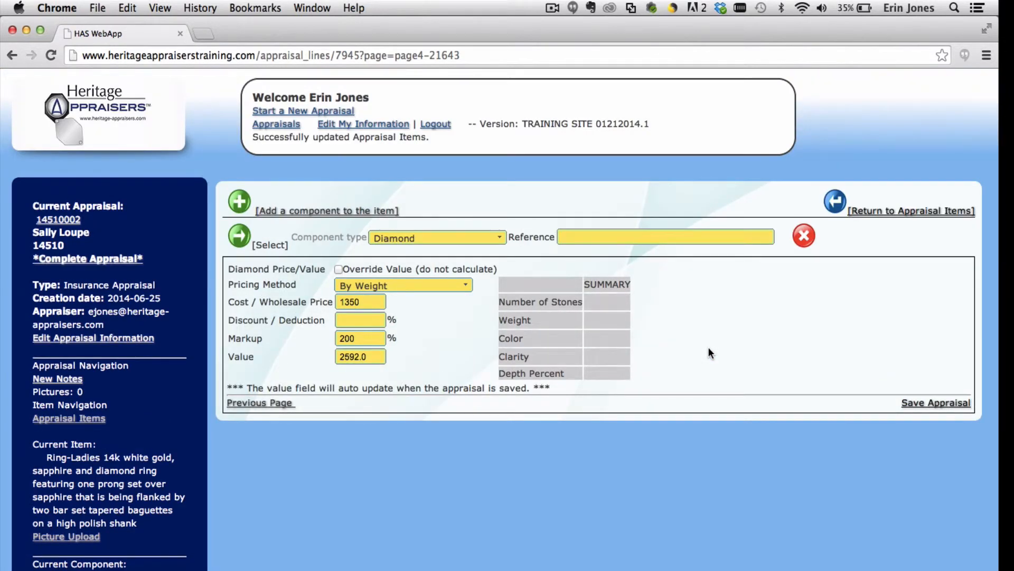
left_click(370, 357)
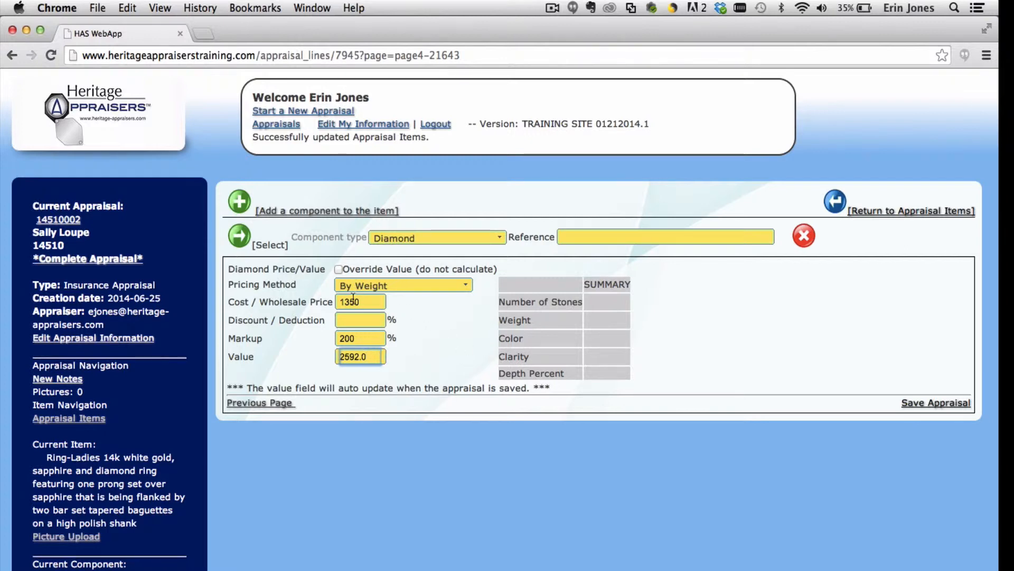
left_click(370, 301)
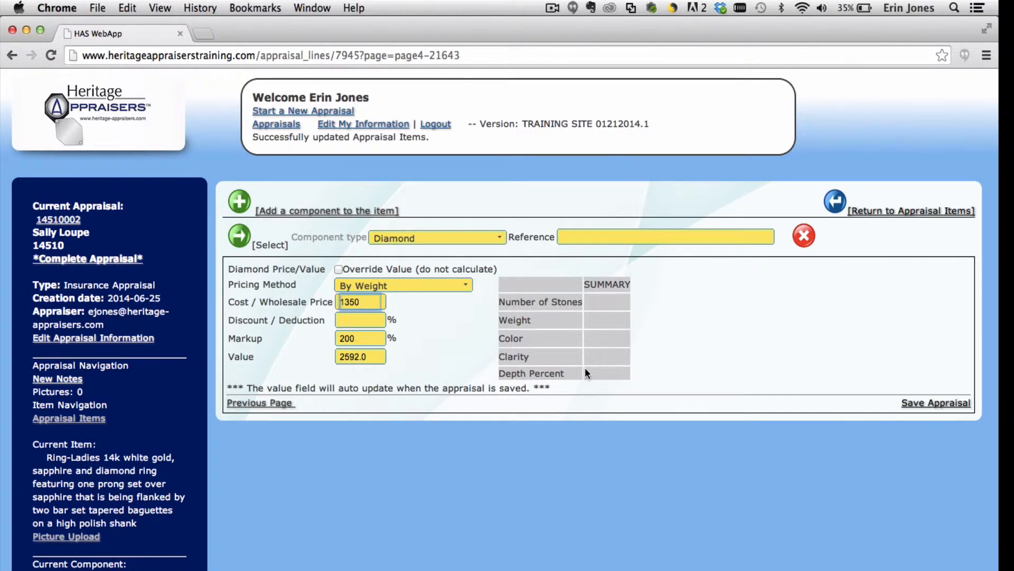
Step: Toggle Override Value on and off, keeping the calculated 2592.0 value
left_click(339, 270)
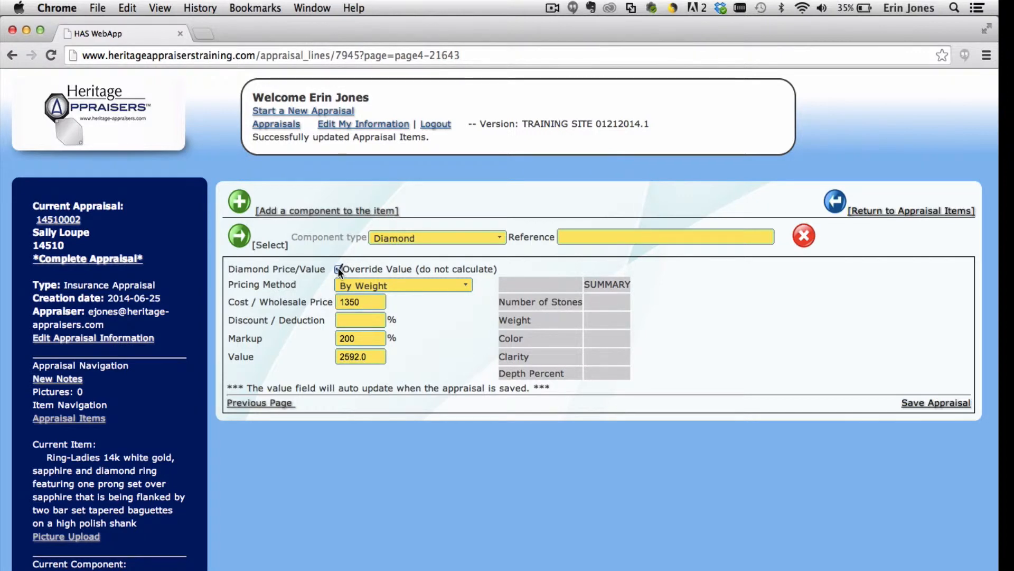
left_click(338, 270)
double_click(373, 357)
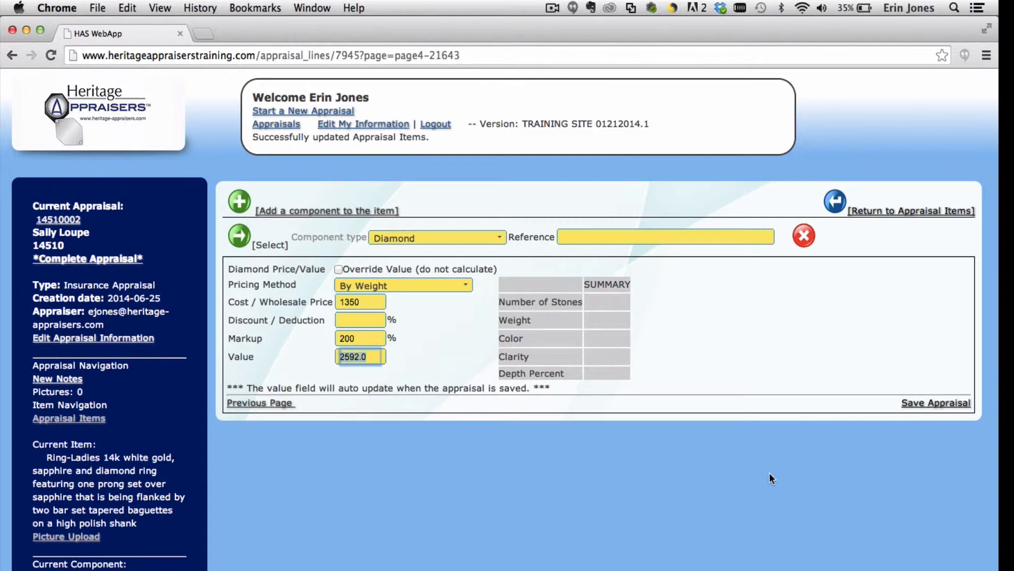
scroll(652, 442, "down", 3)
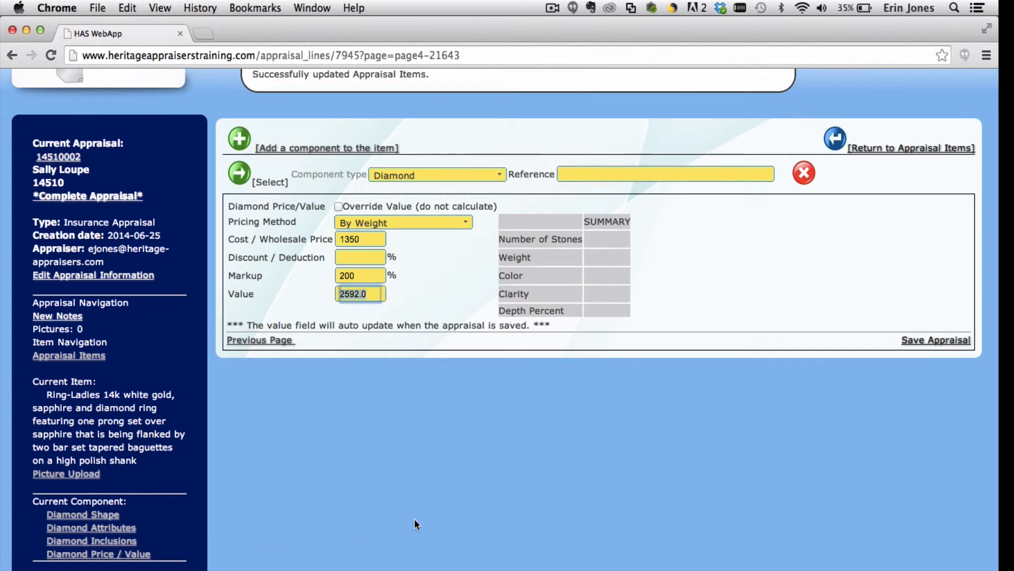
scroll(414, 518, "up", 3)
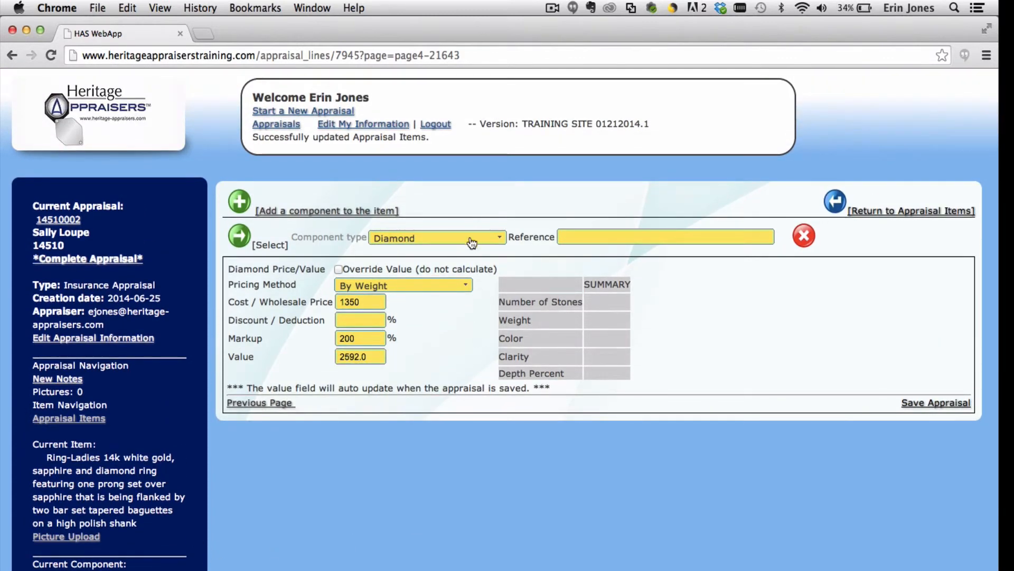
left_click(271, 212)
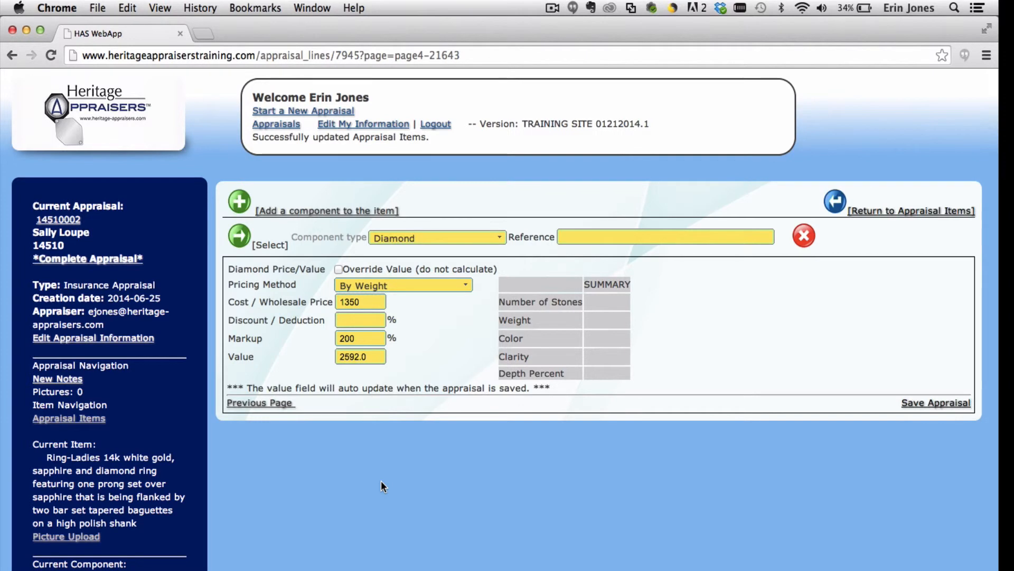
scroll(382, 482, "down", 3)
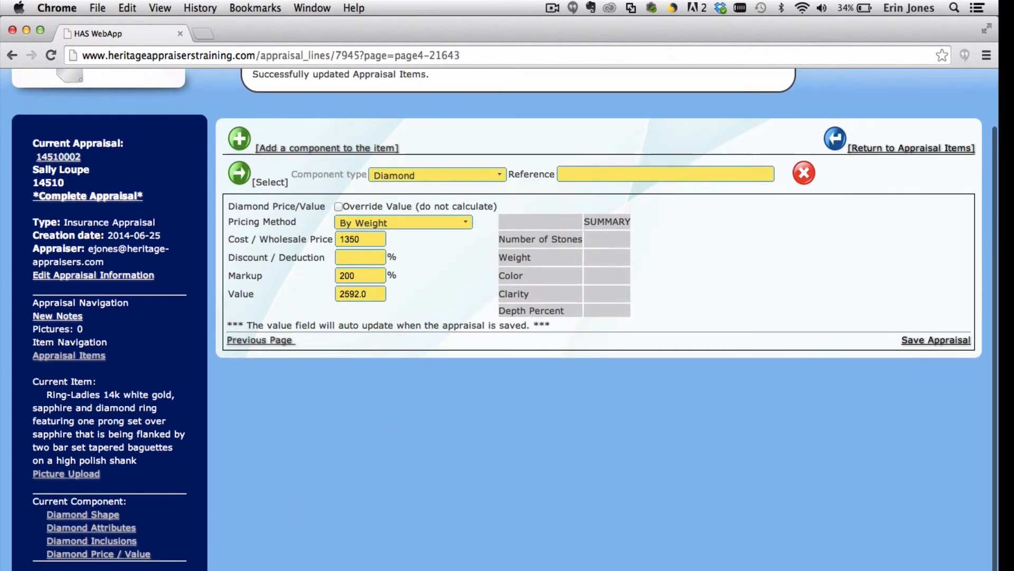
scroll(426, 451, "up", 3)
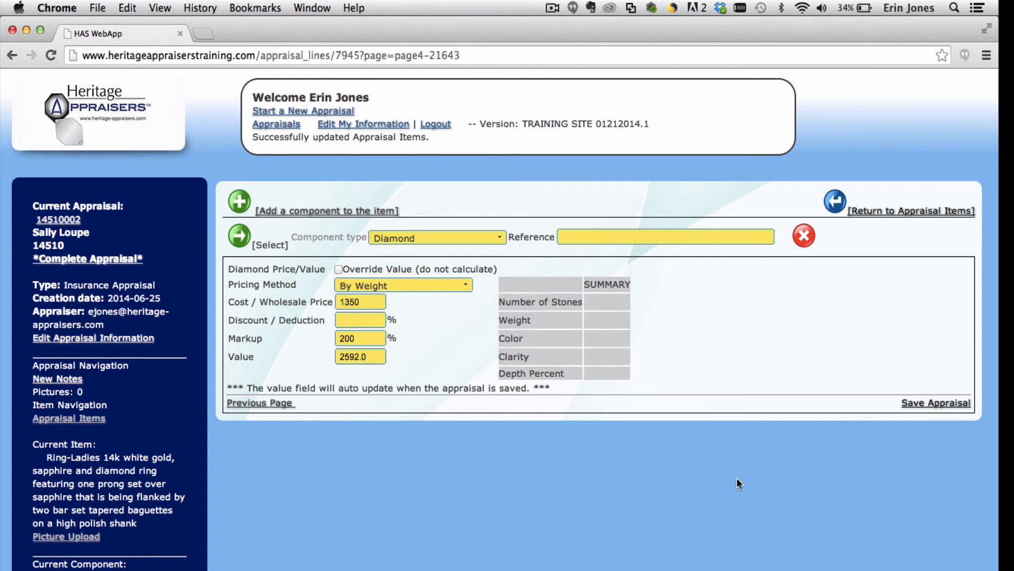
left_click(499, 433)
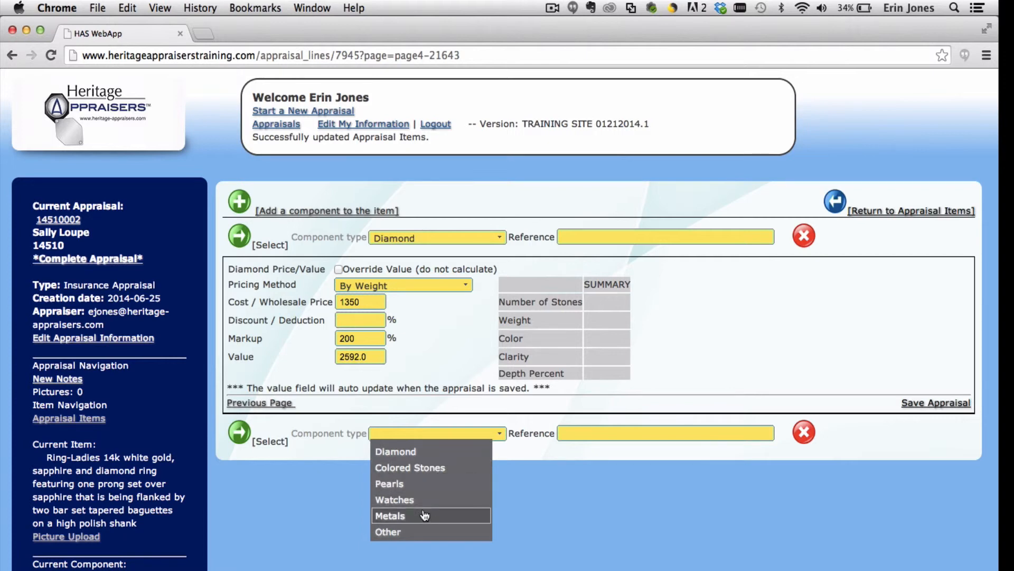
left_click(425, 454)
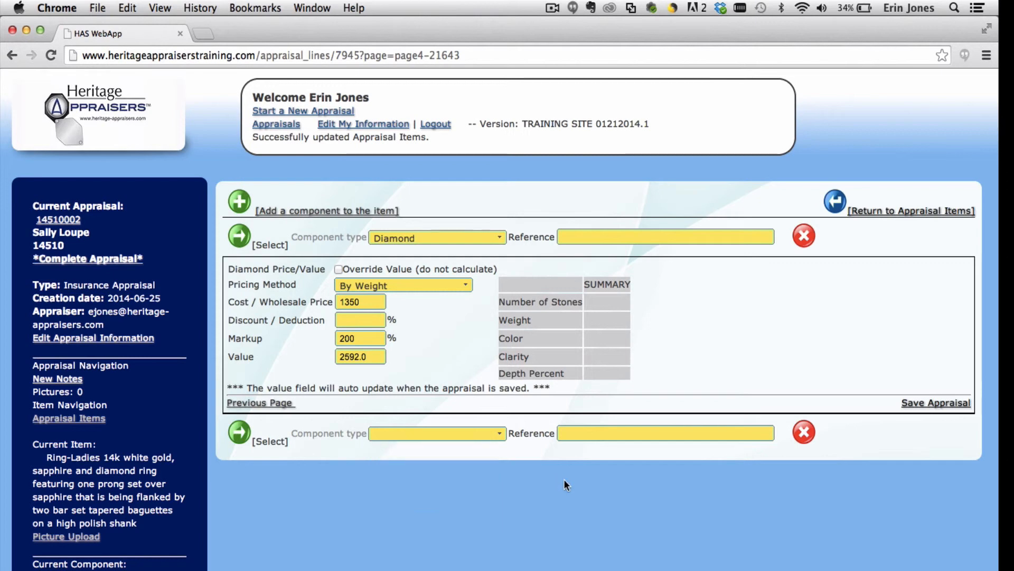